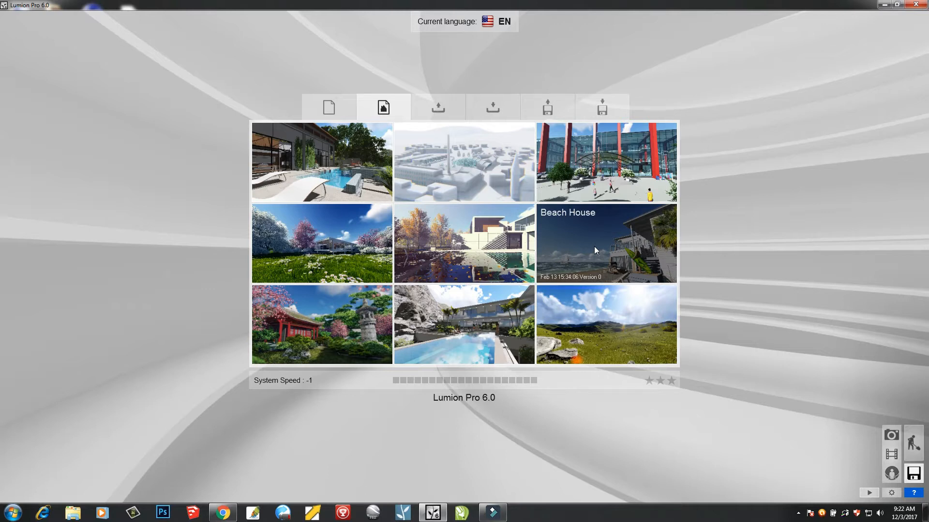
- Open the Beach House example scene and bring the front of the house into view
left_click(595, 248)
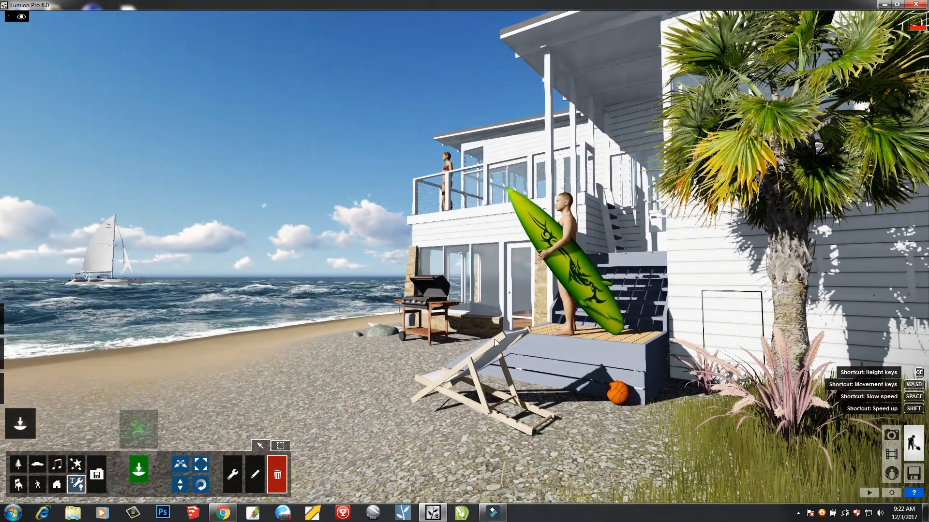
key("a")
key("a")
right_click_drag(486, 340, 547, 338)
right_click_drag(431, 342, 504, 342)
key("a")
key("a")
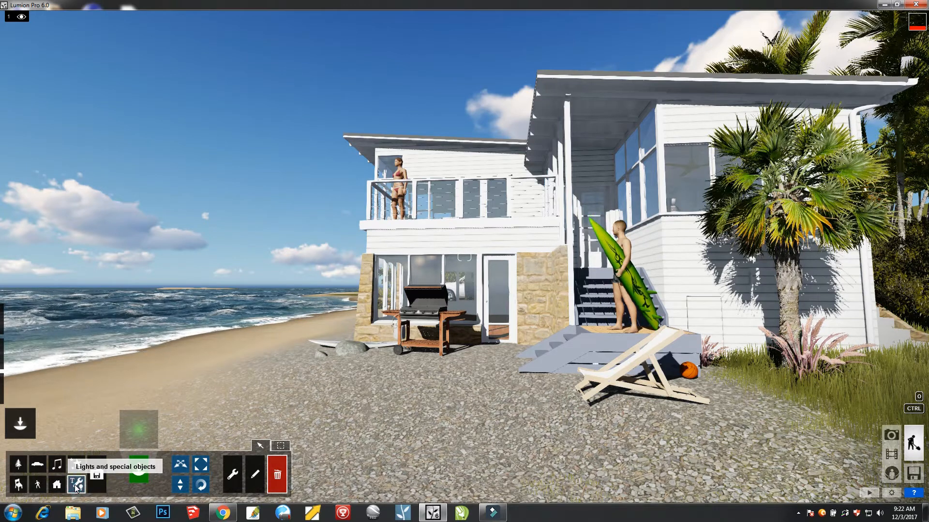
- Look through the spotlight and omni light collections in the Lights And Utilities Library, and pick the first spotlight
left_click(144, 433)
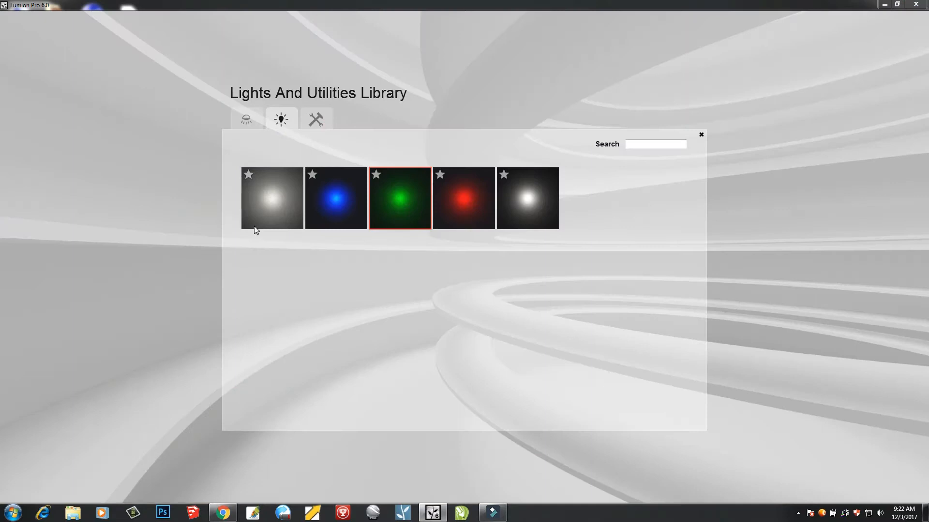
left_click(247, 119)
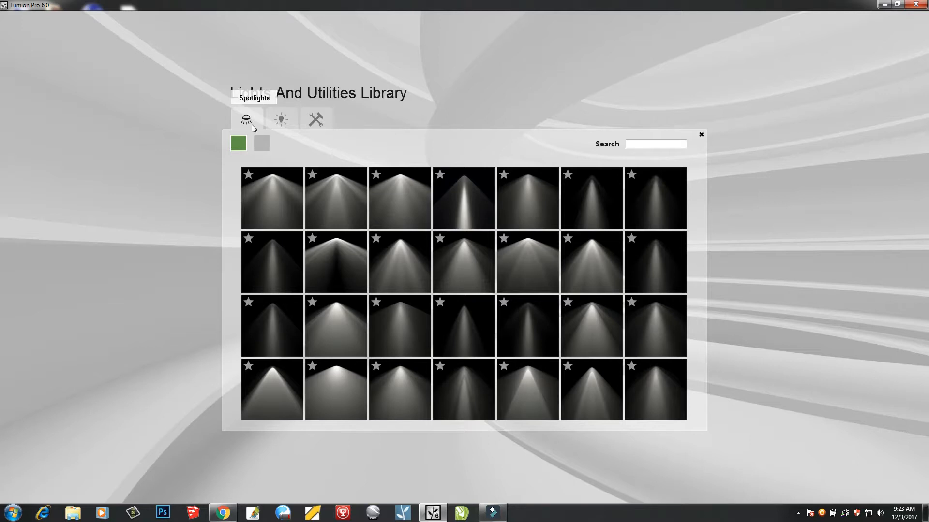
left_click(263, 147)
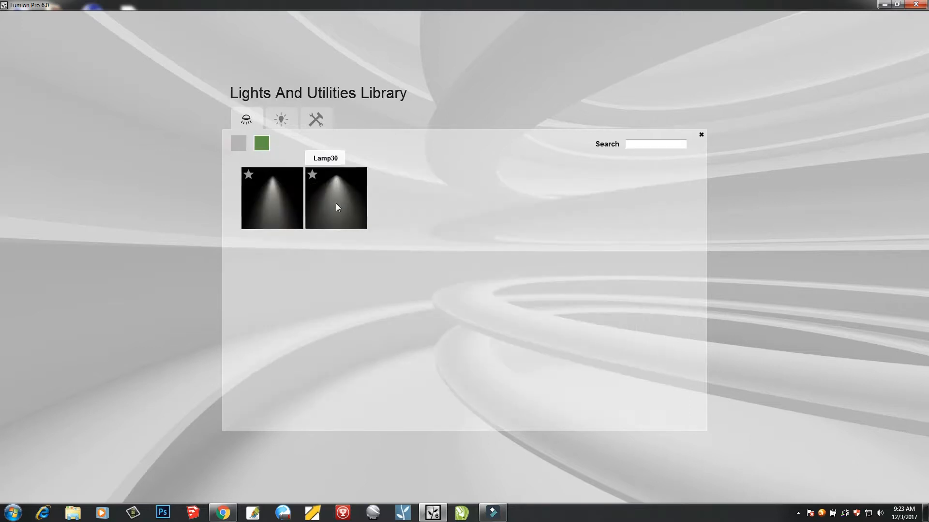
left_click(242, 143)
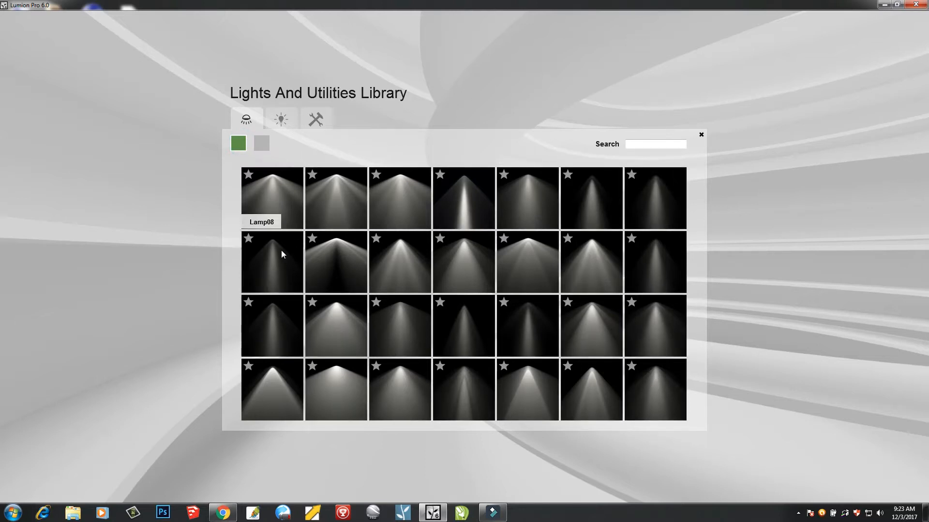
left_click(262, 144)
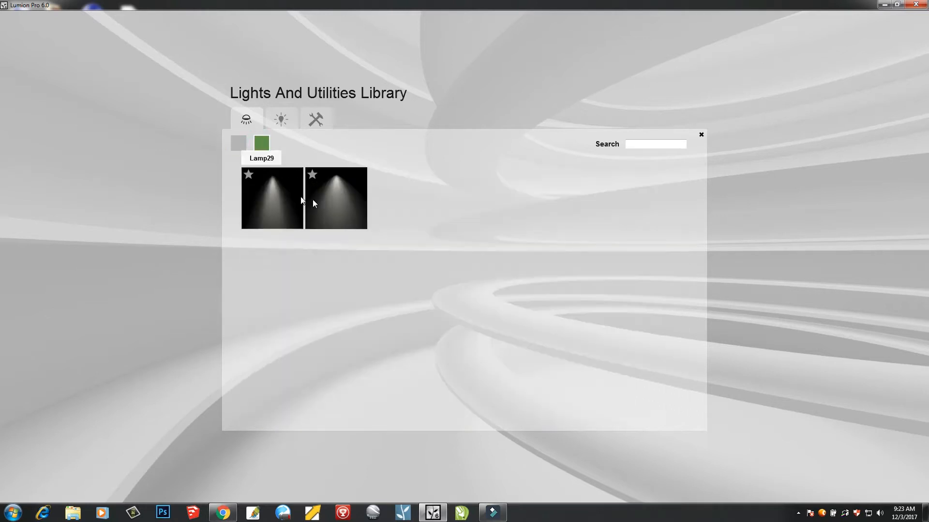
left_click(236, 143)
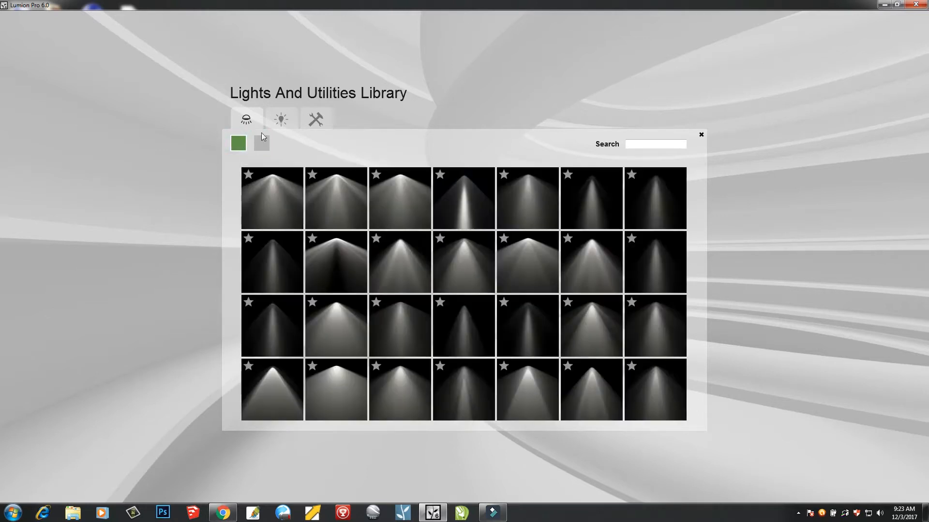
left_click(286, 123)
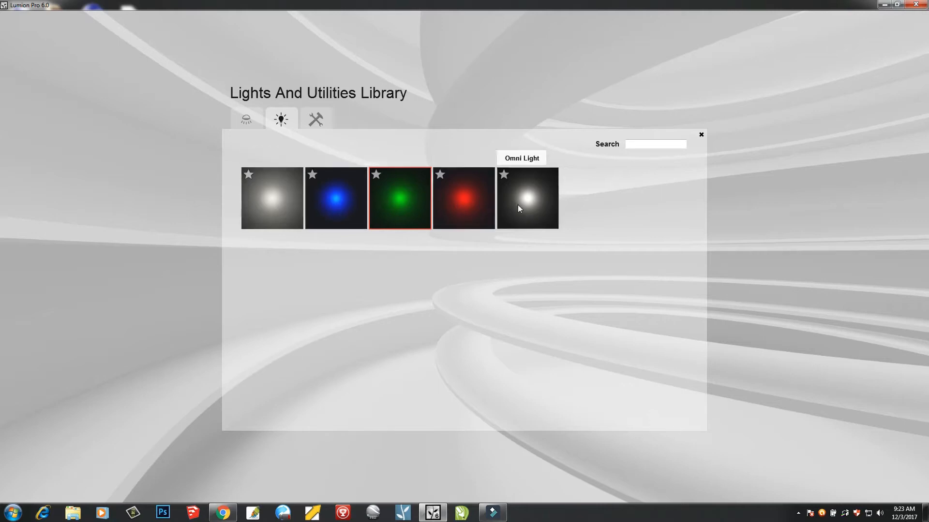
left_click(251, 118)
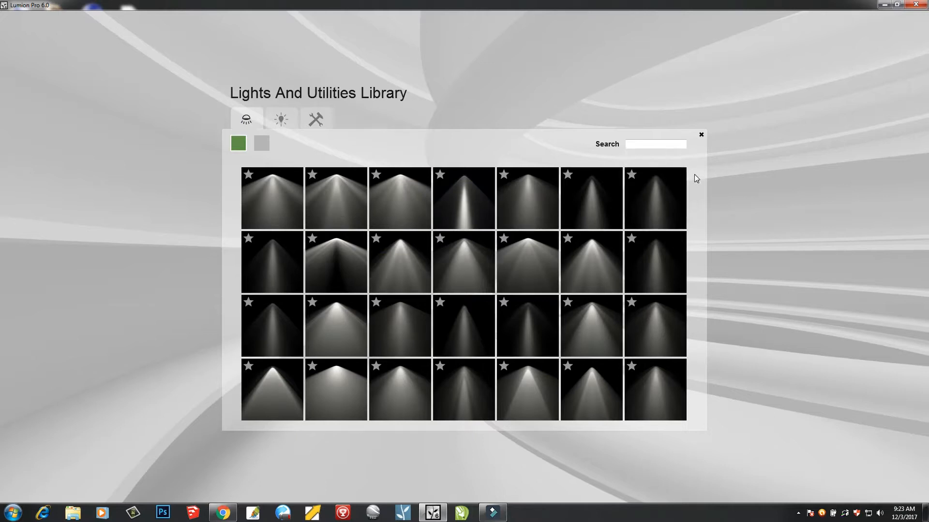
left_click(272, 194)
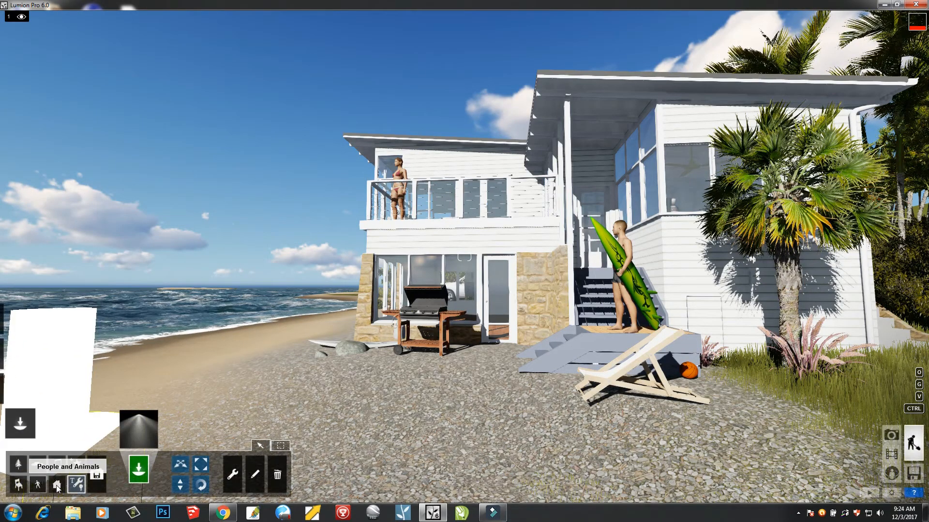
- Place the white wall lamp on the siding below the balcony, above the ground-floor windows
left_click(57, 484)
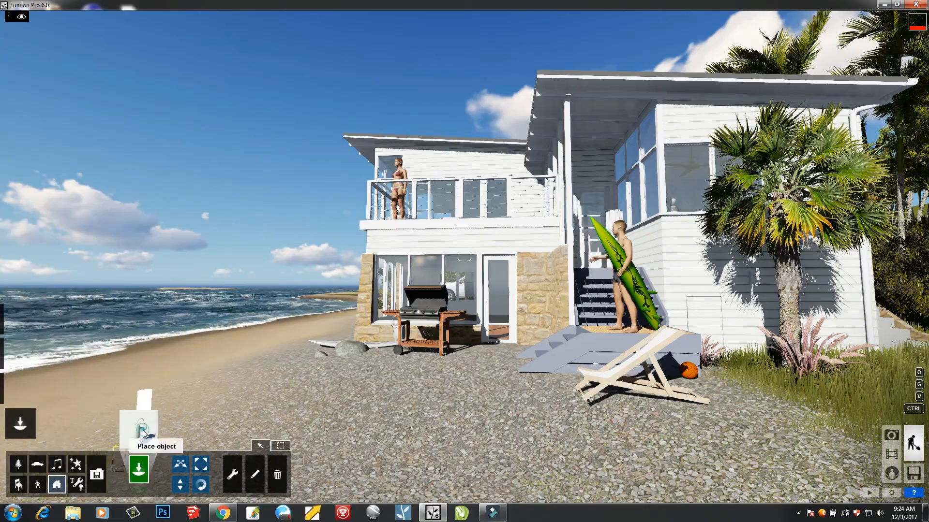
left_click(139, 429)
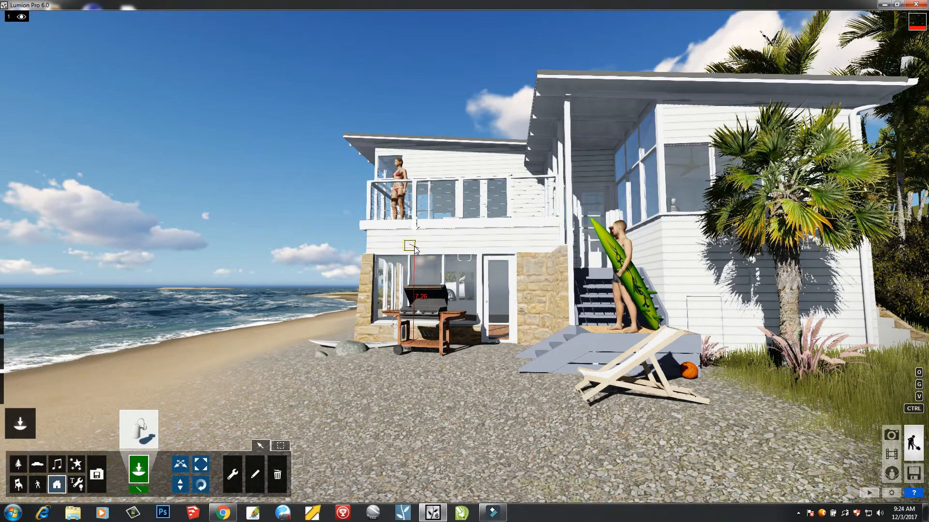
key("w")
key("w")
right_click_drag(414, 246, 343, 231)
key("w")
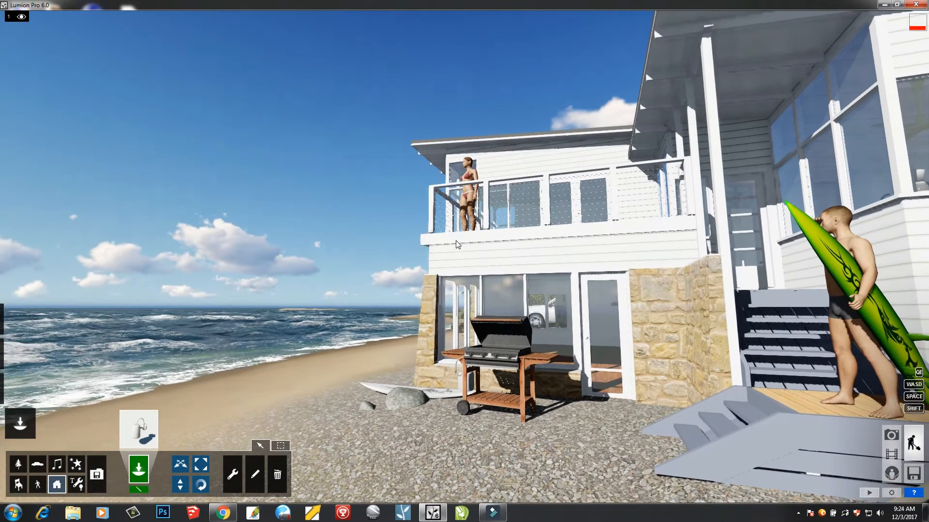
key("w")
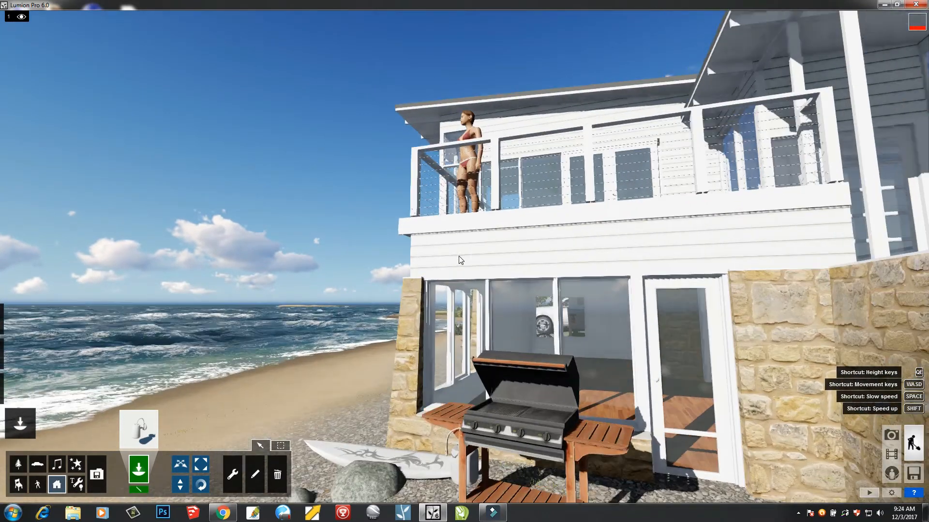
key("w")
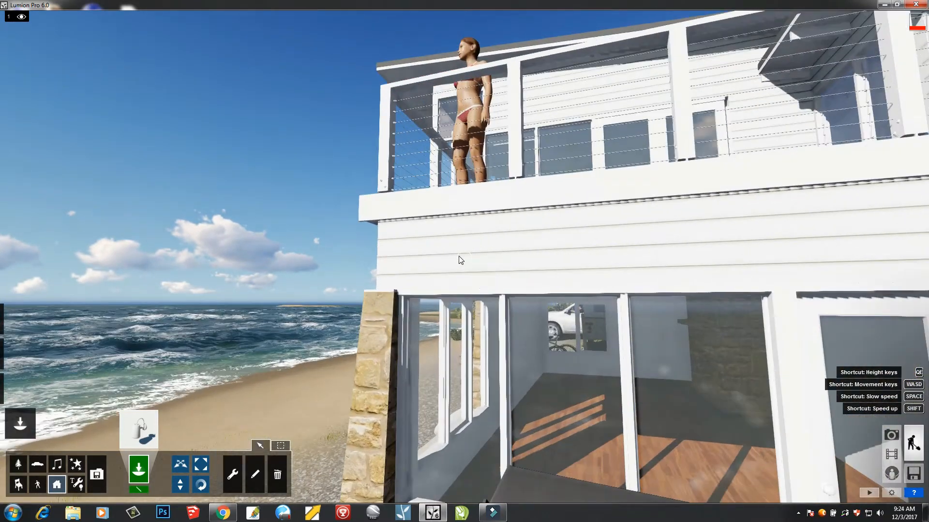
key("w")
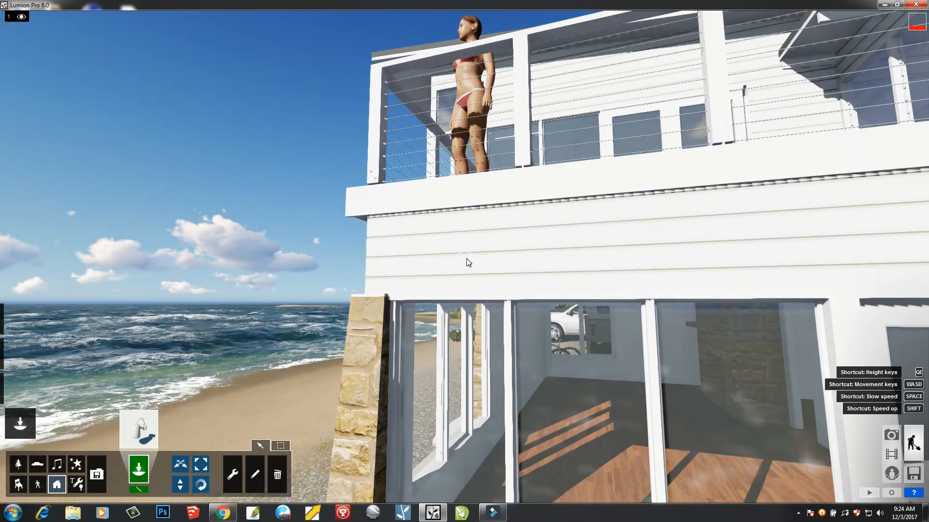
key("w")
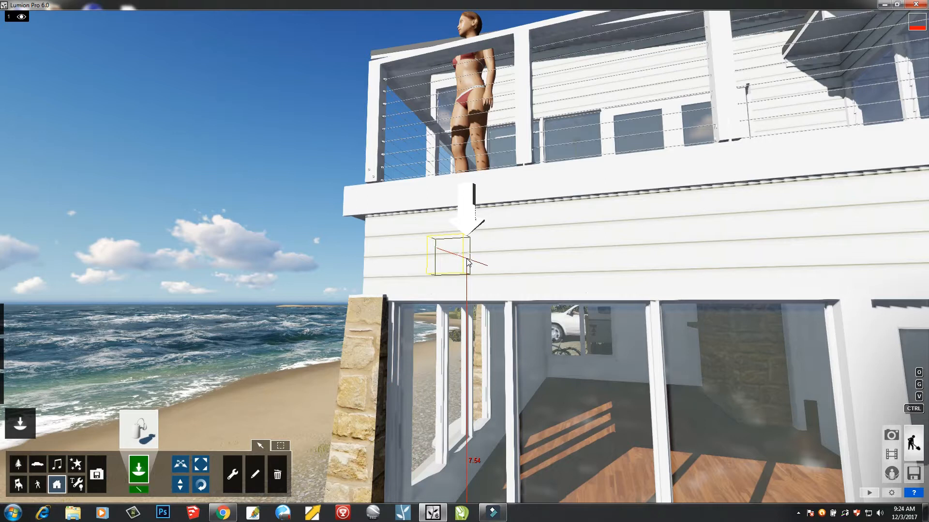
left_click(467, 263)
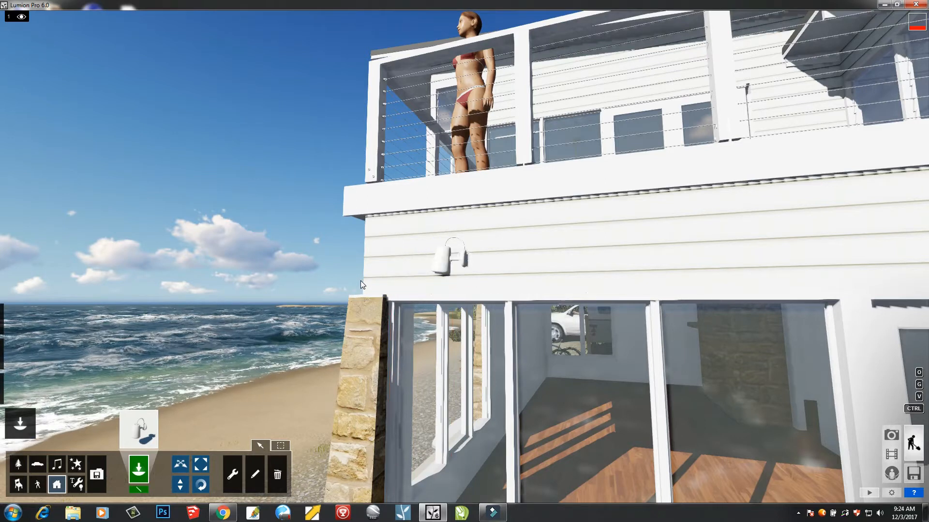
- Rotate the wall lamp on the siding so that it faces outward from the house wall
key("a")
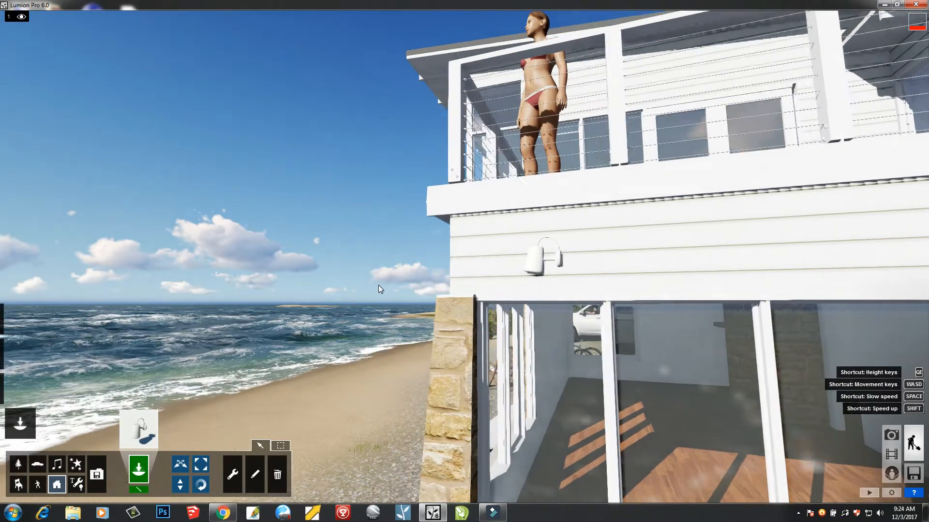
key("a")
right_click_drag(378, 285, 518, 313)
key("a")
key("a")
key("a")
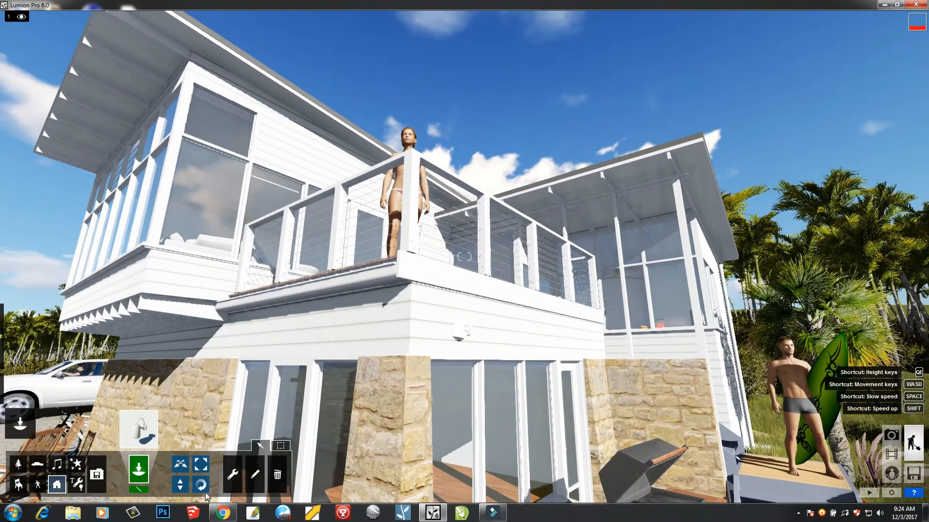
left_click(200, 485)
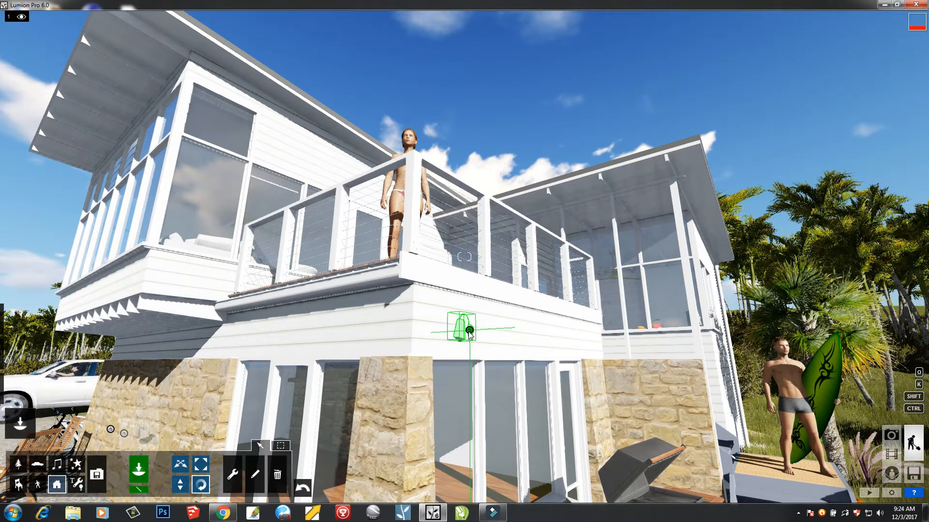
left_click_drag(475, 334, 476, 333)
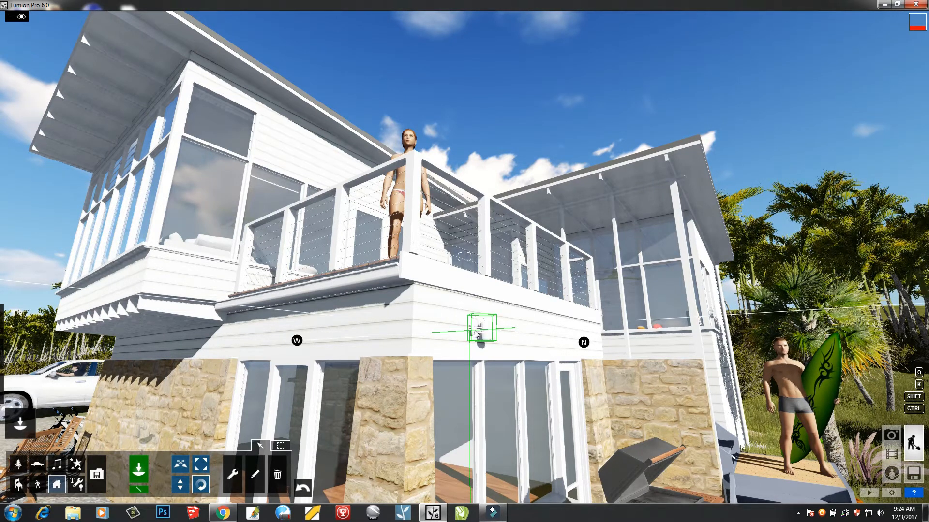
left_click_drag(530, 373, 535, 356)
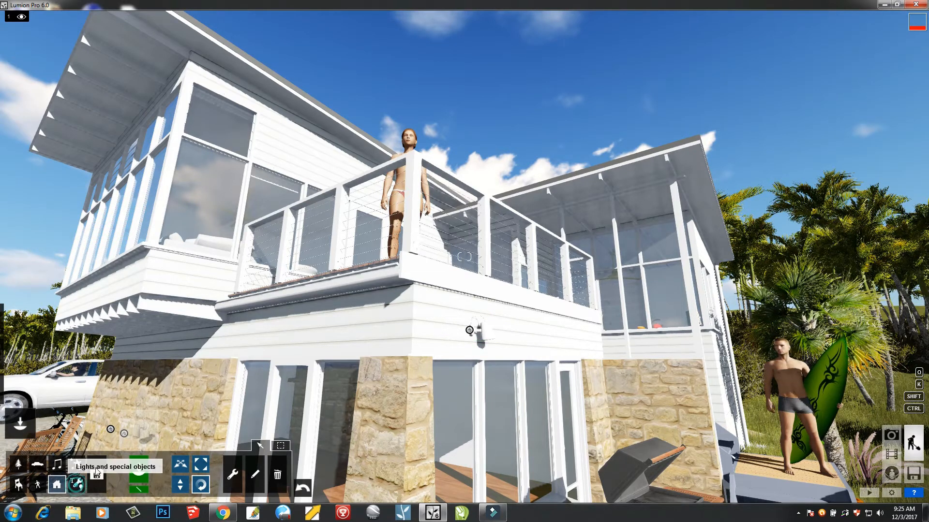
- Pick a spotlight from the Lights And Utilities Library and place it at the wall lamp
left_click(147, 431)
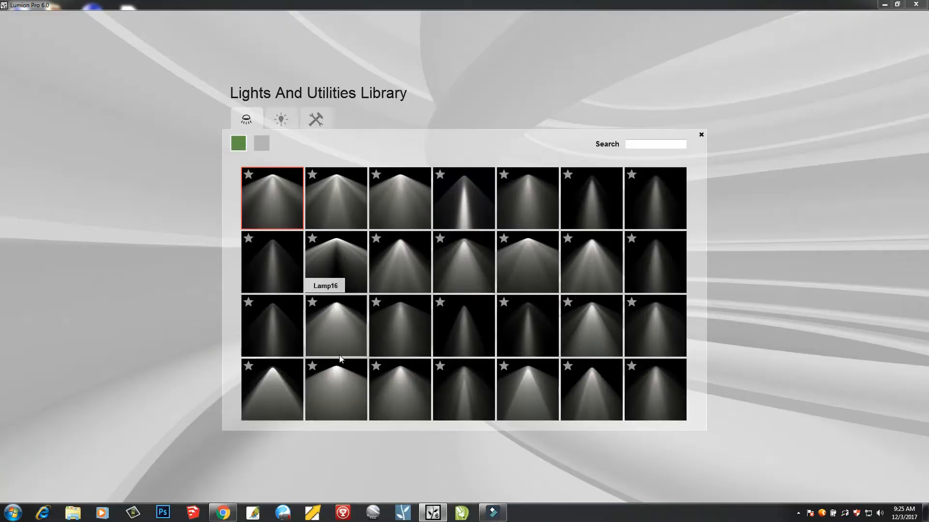
left_click(443, 338)
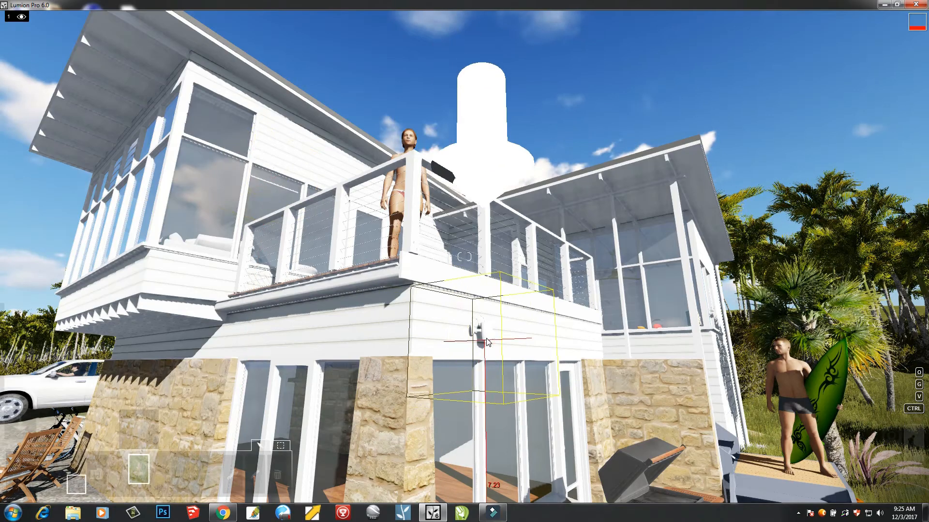
left_click(486, 335)
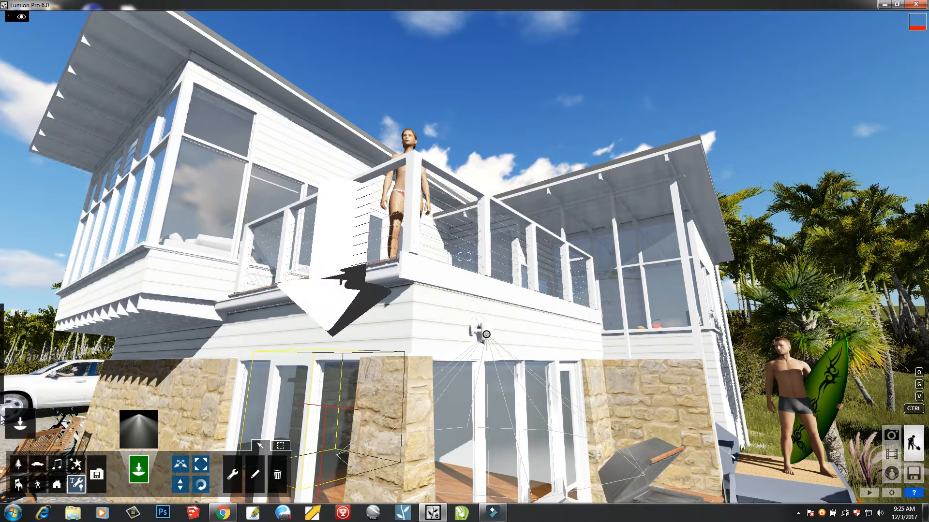
- Turn the scene to night by lowering the sun below the horizon and setting its direction to north
mouse_move(19, 420)
left_click(19, 330)
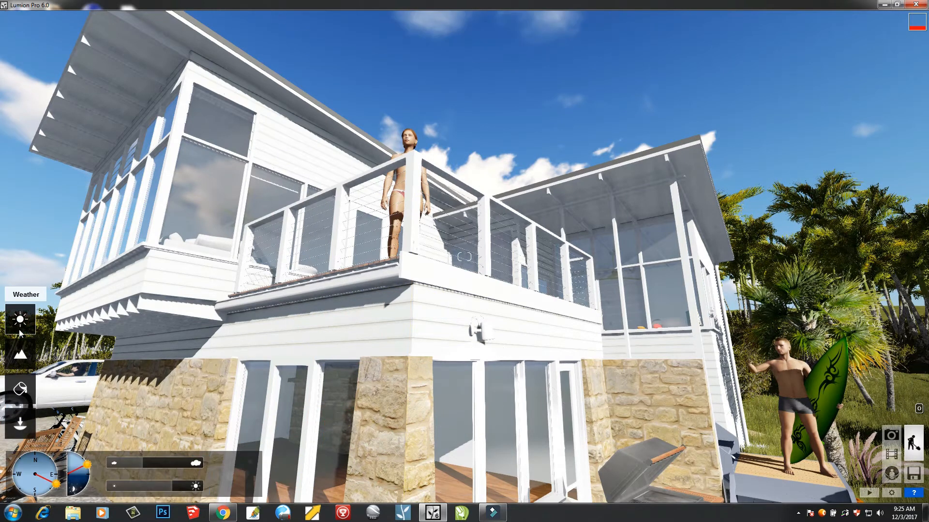
left_click_drag(49, 455, 86, 494)
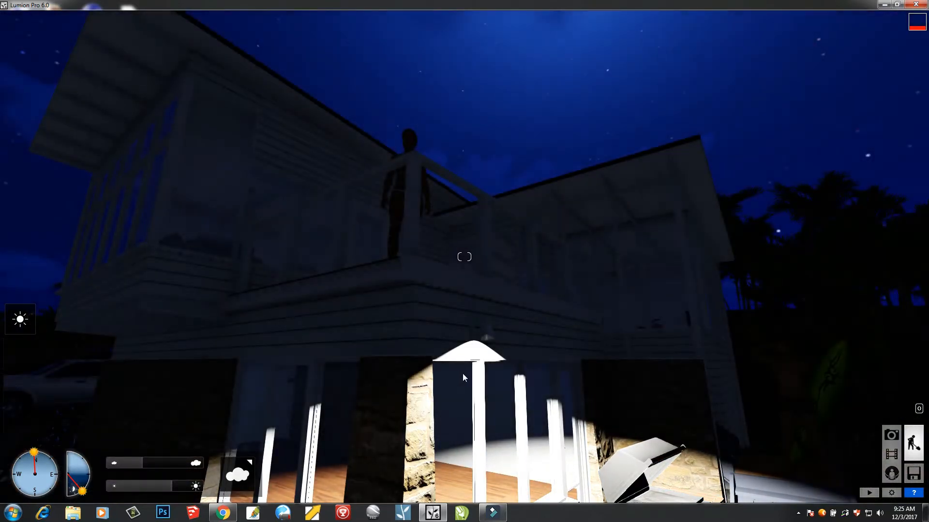
- Move the spotlight horizontally so that its source sits in the centre of the wall lamp's opening
key("d")
right_click_drag(443, 374, 470, 353)
key("d")
key("d")
key("d")
key("w")
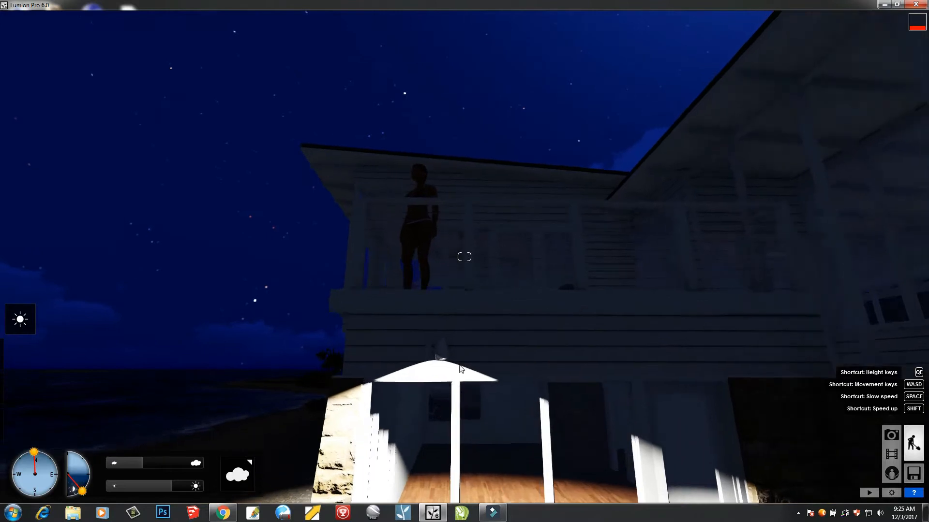
key("w")
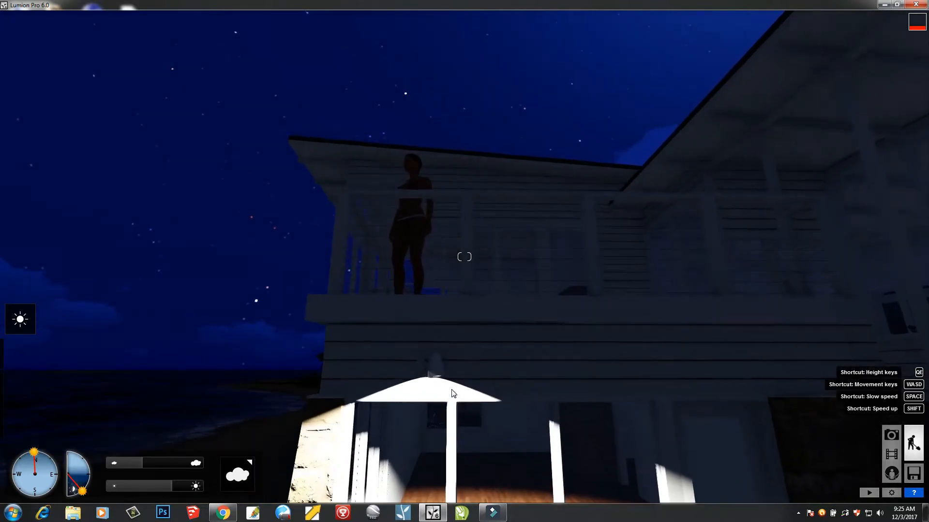
key("e")
right_click_drag(451, 387, 418, 213)
key("w")
key("w")
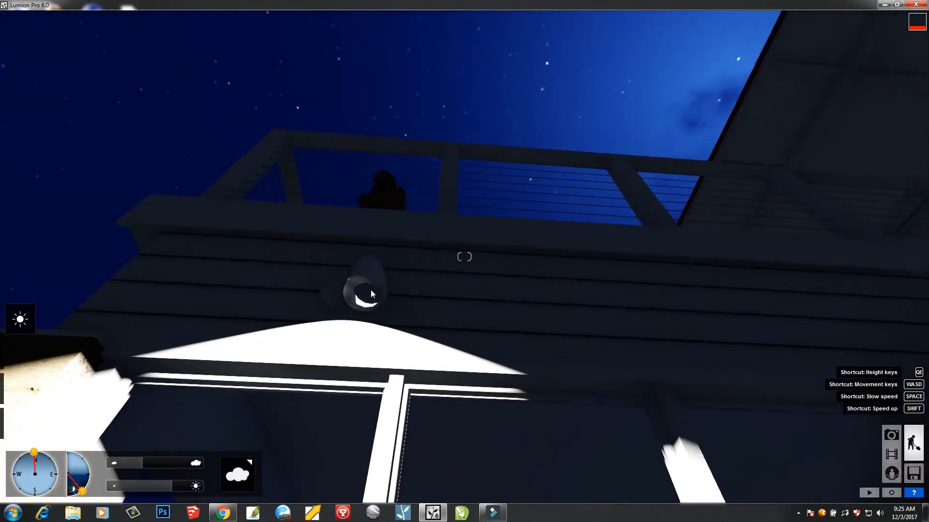
key("e")
key("e")
right_click_drag(371, 290, 364, 86)
key("e")
right_click_drag(377, 269, 432, 251)
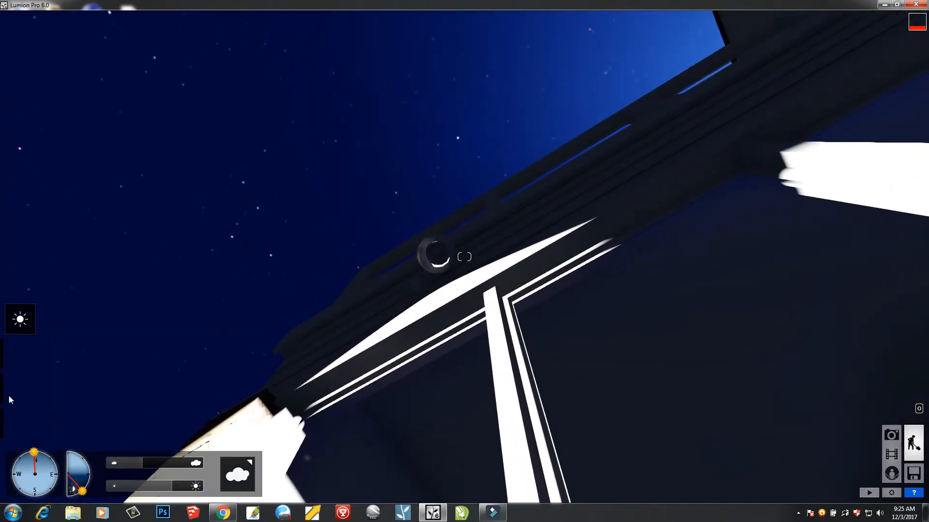
left_click(22, 428)
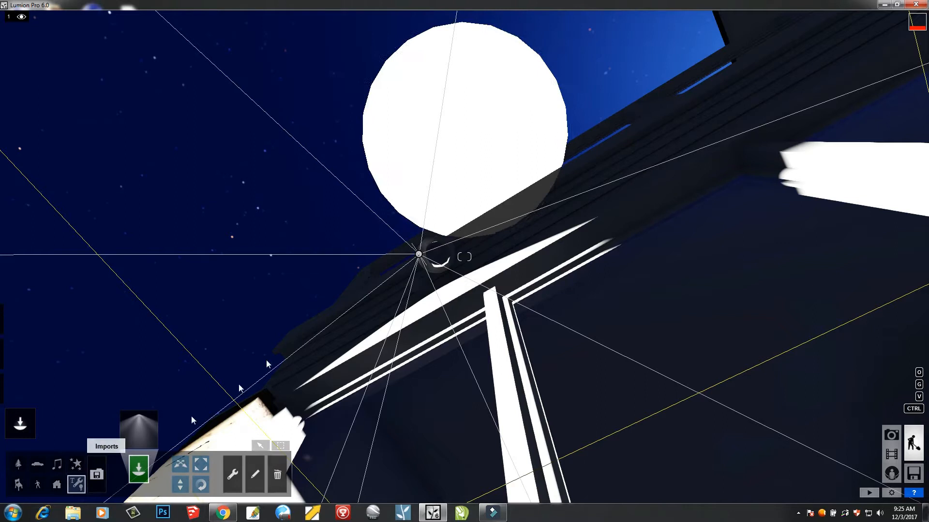
left_click(180, 465)
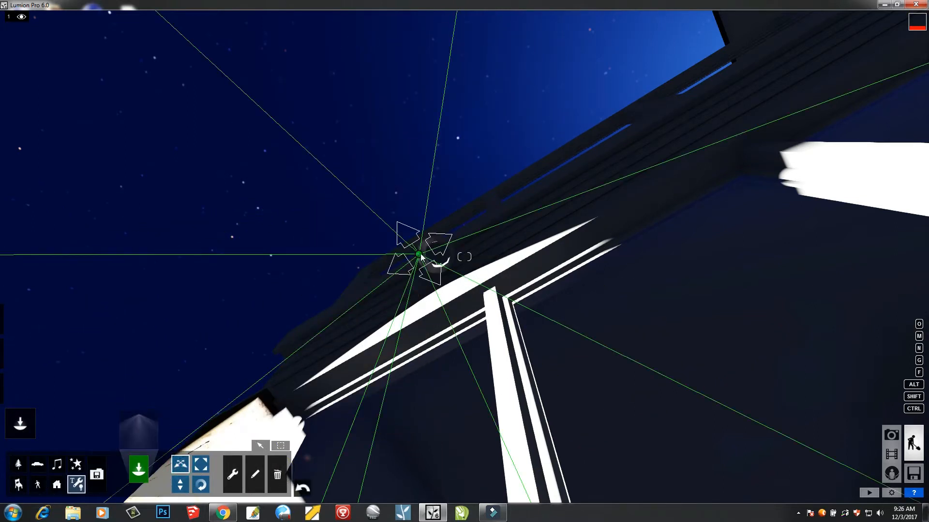
left_click_drag(427, 258, 435, 278)
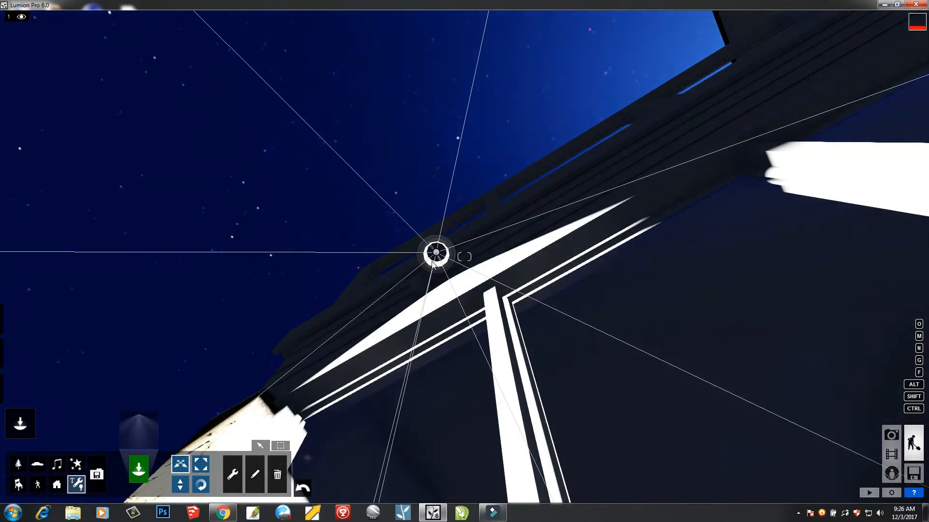
- Open the light properties of the spotlight at the wall lamp
key("q")
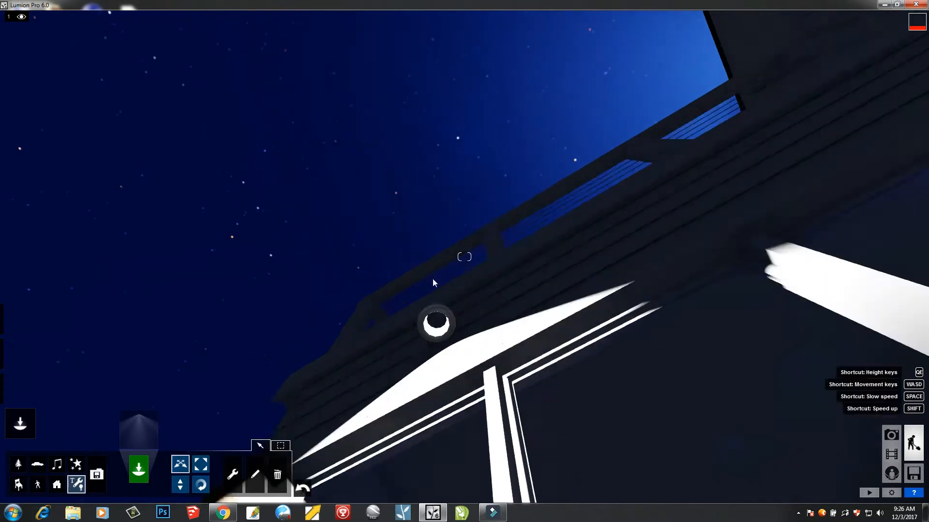
right_click_drag(432, 284, 382, 376)
key("e")
key("q")
key("s")
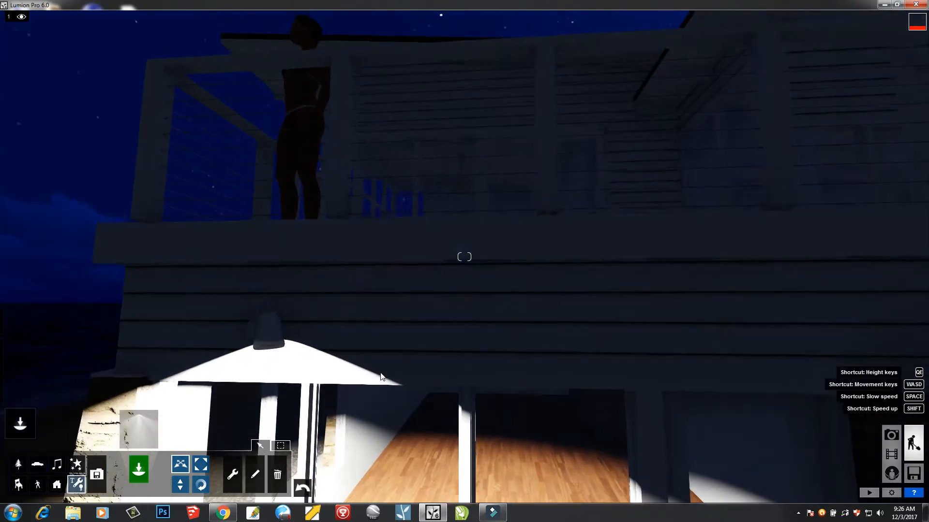
left_click(252, 474)
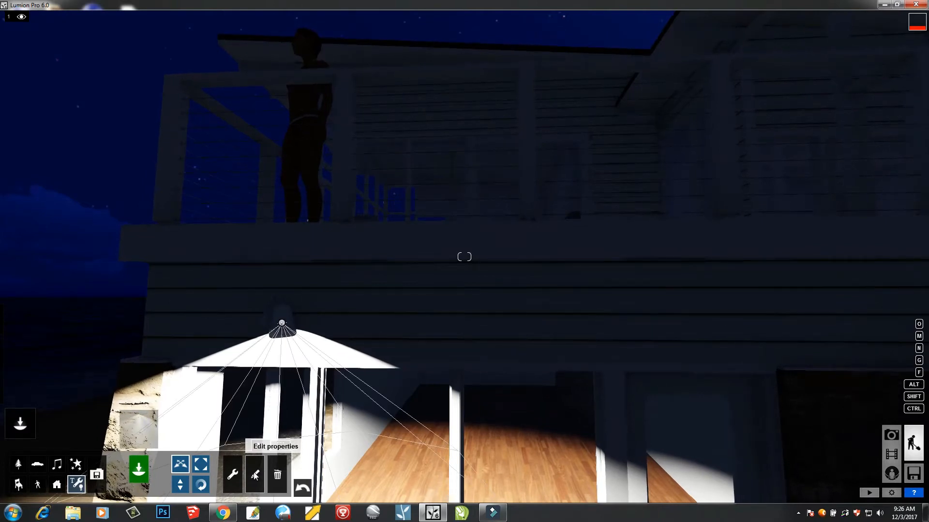
left_click(255, 476)
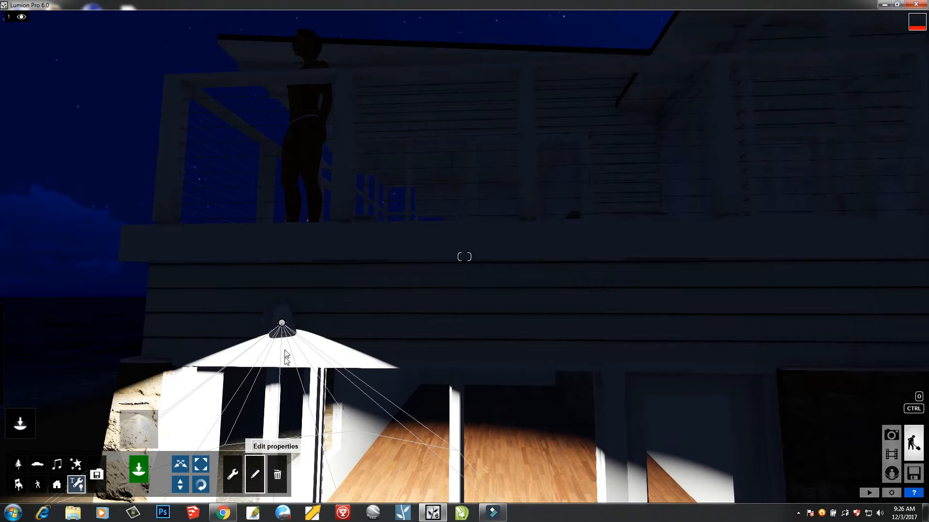
left_click(282, 323)
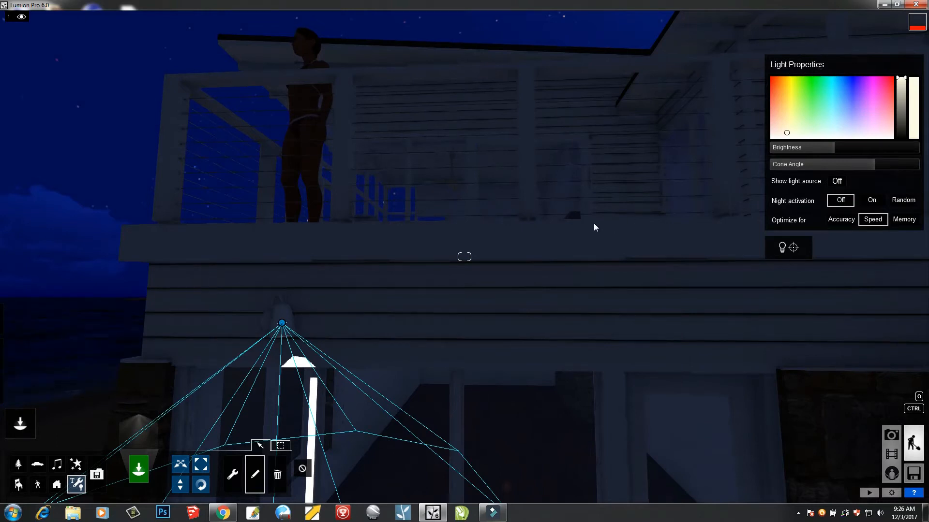
- Turn the sun direction to northeast and raise the sun height to just below the horizon
key("s")
right_click_drag(561, 282, 552, 338)
mouse_move(21, 386)
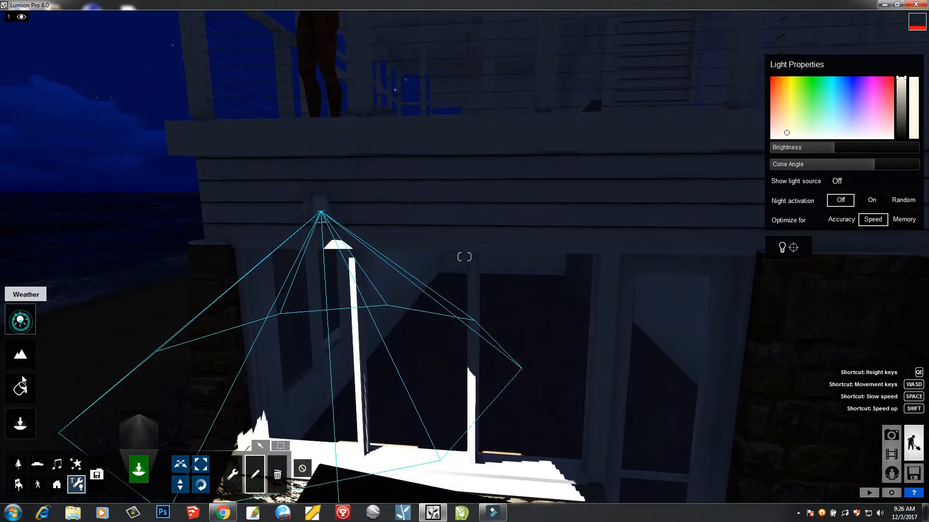
left_click(21, 321)
left_click(50, 458)
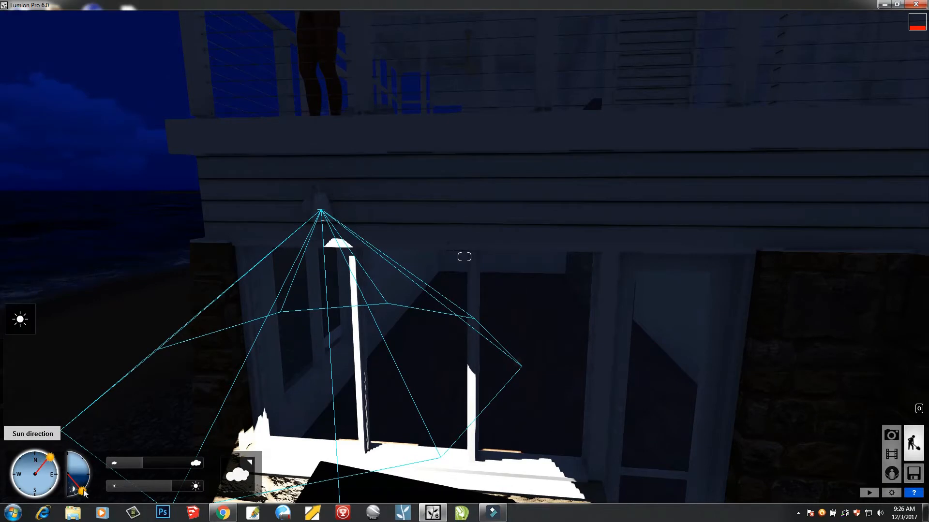
left_click_drag(90, 483, 91, 483)
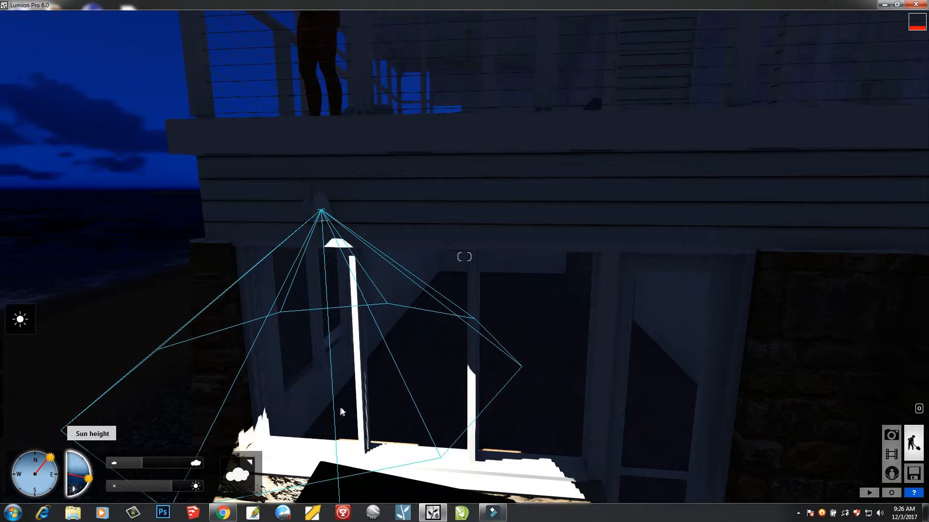
scroll(341, 411, "down", 3)
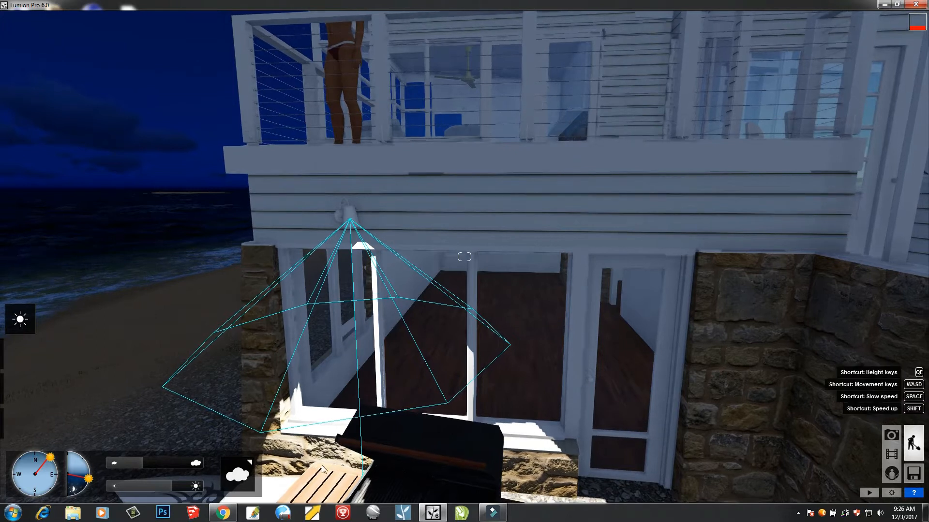
- Try green and blue as the wall lamp spotlight's colour, and settle on pink
left_click(20, 423)
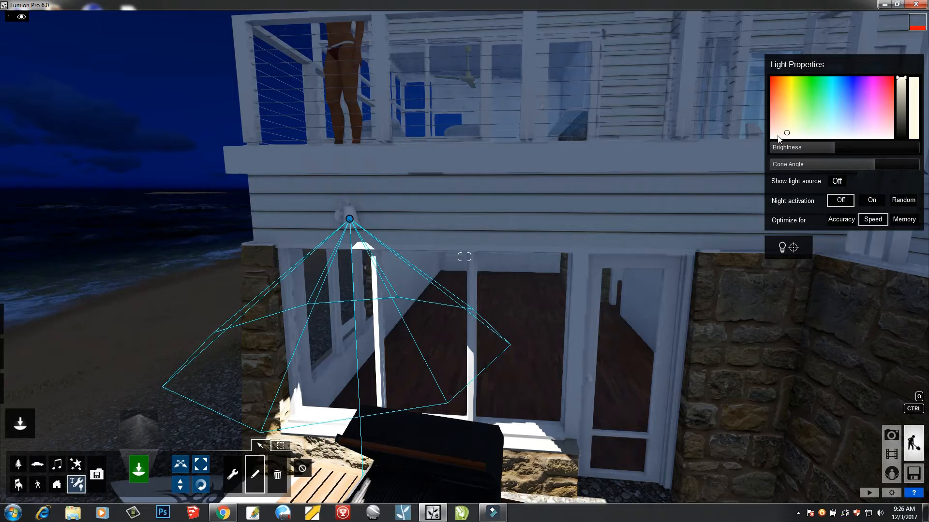
key("q")
right_click_drag(775, 194, 774, 245)
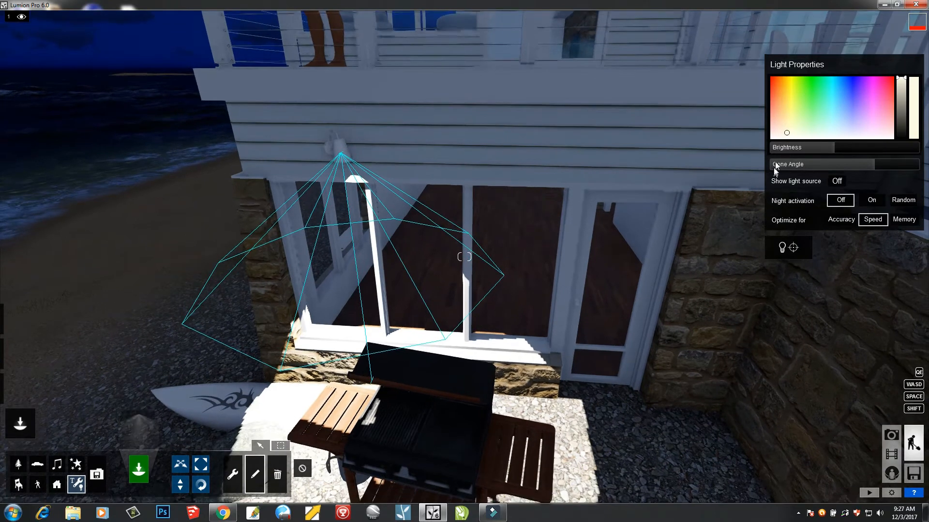
left_click(780, 86)
mouse_move(780, 86)
left_mouse_down()
mouse_move(708, 144)
mouse_move(922, 90)
mouse_move(854, 102)
mouse_move(814, 94)
left_mouse_up()
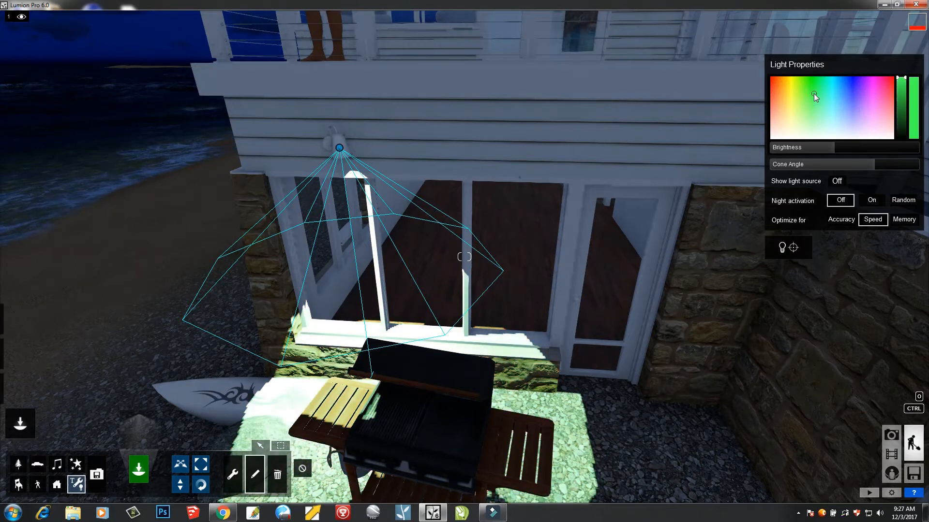
left_click(853, 84)
left_click(886, 93)
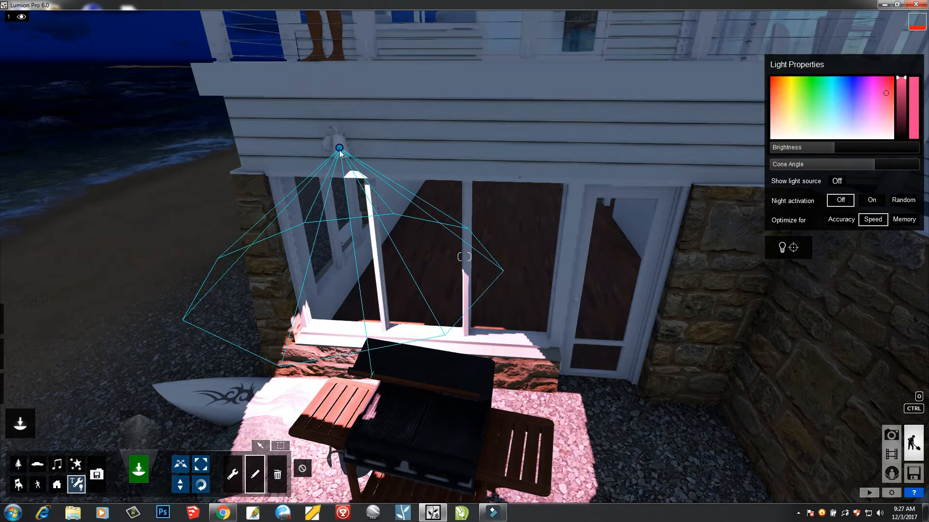
- Lower the spotlight's brightness and cone angle to about a quarter, with random night activation and optimization for accuracy
left_click_drag(831, 149, 808, 150)
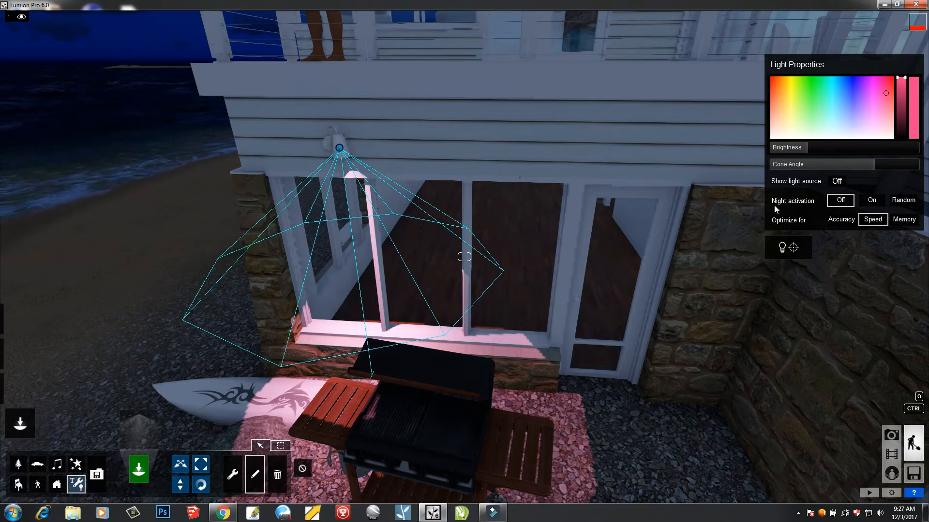
left_click_drag(872, 166, 750, 167)
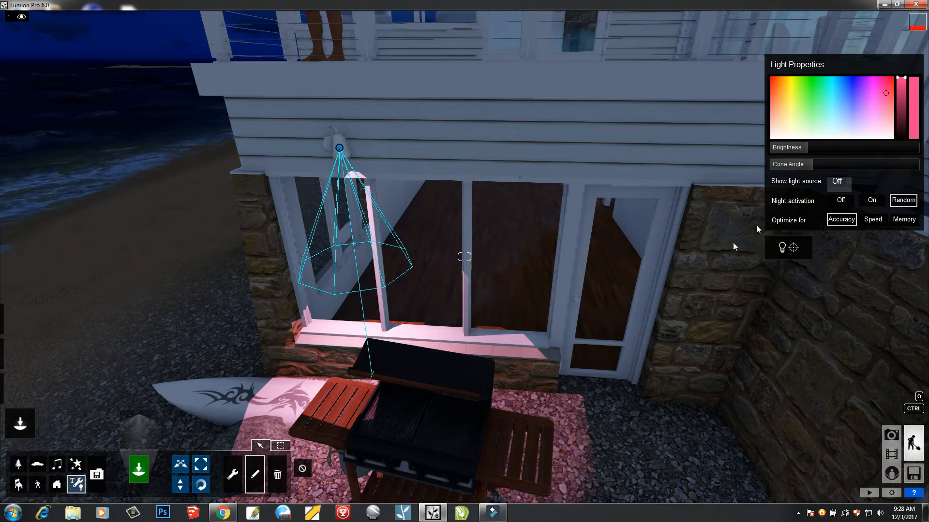
- Pick a different spotlight from the Lights And Utilities Library and place it on the siding above the ground-floor windows
right_click_drag(683, 272, 397, 290)
left_click(134, 423)
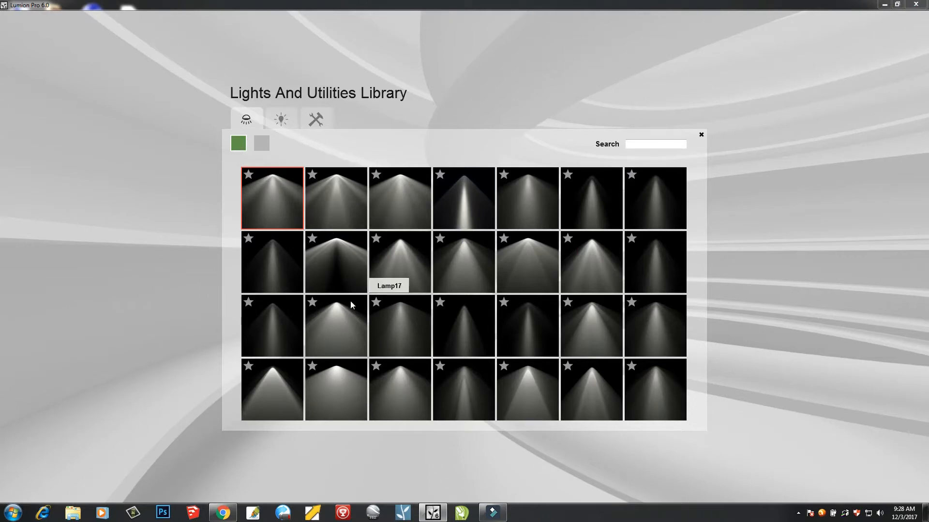
left_click(463, 251)
left_click(462, 211)
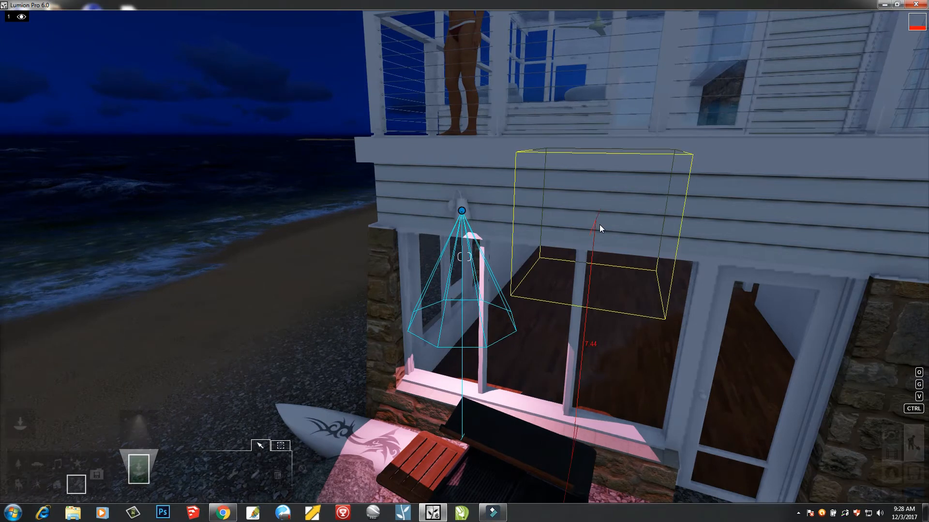
left_click(599, 224)
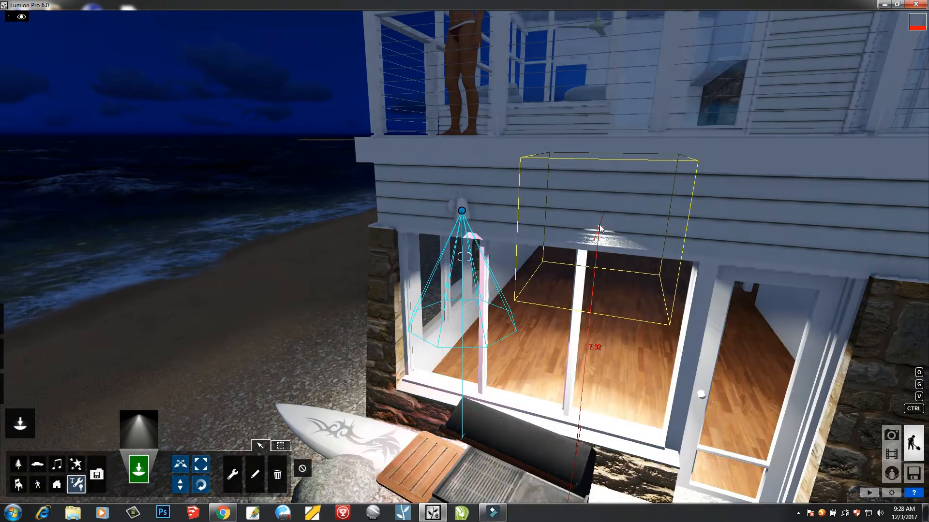
left_click(600, 225)
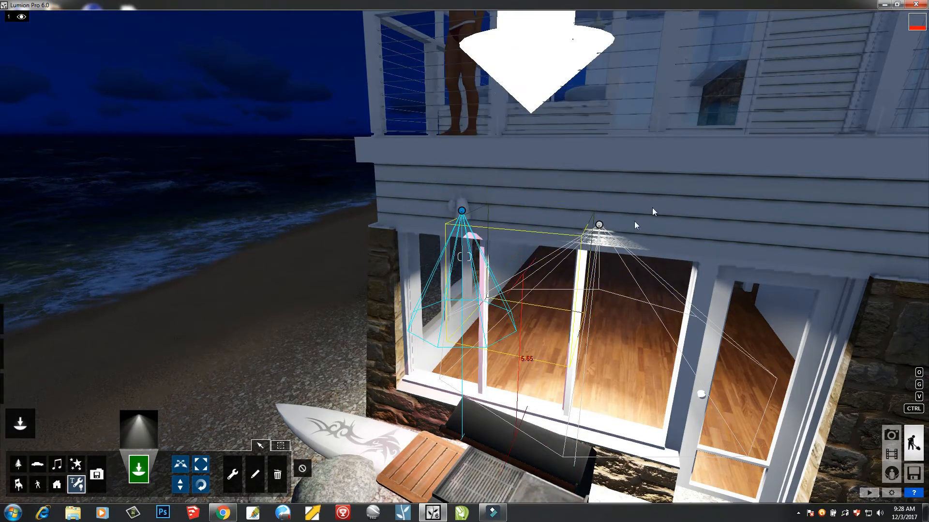
- Move the second spotlight horizontally to the top of the stone pillar at the beach-side corner of the house
left_click(199, 465)
left_click_drag(603, 223, 605, 208)
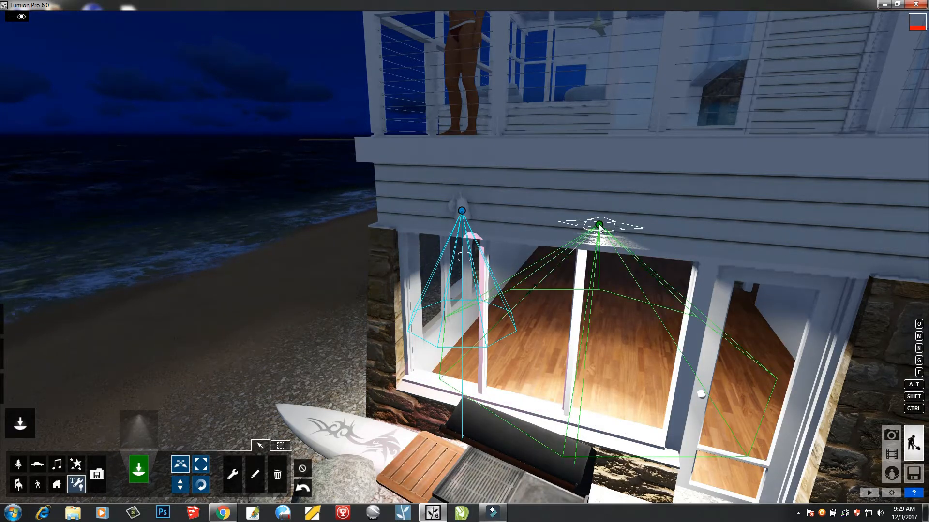
left_click_drag(559, 223, 379, 235)
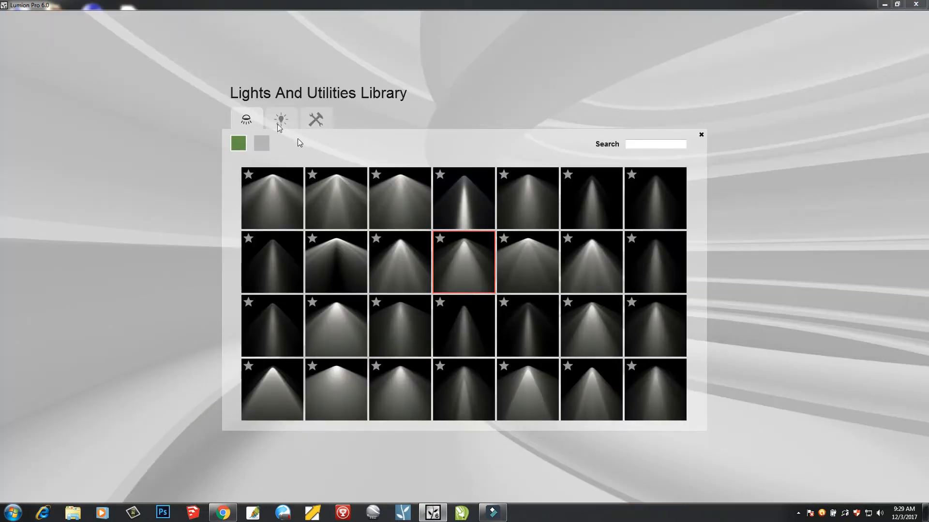
- Choose the first white omnilight from the Lights And Utilities Library and place it at the siding above the glass door
left_click(280, 120)
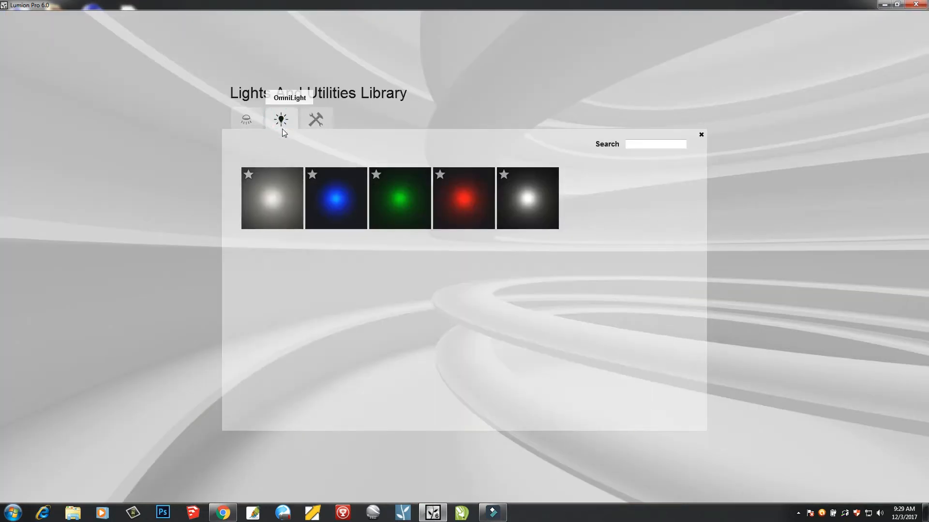
left_click(282, 193)
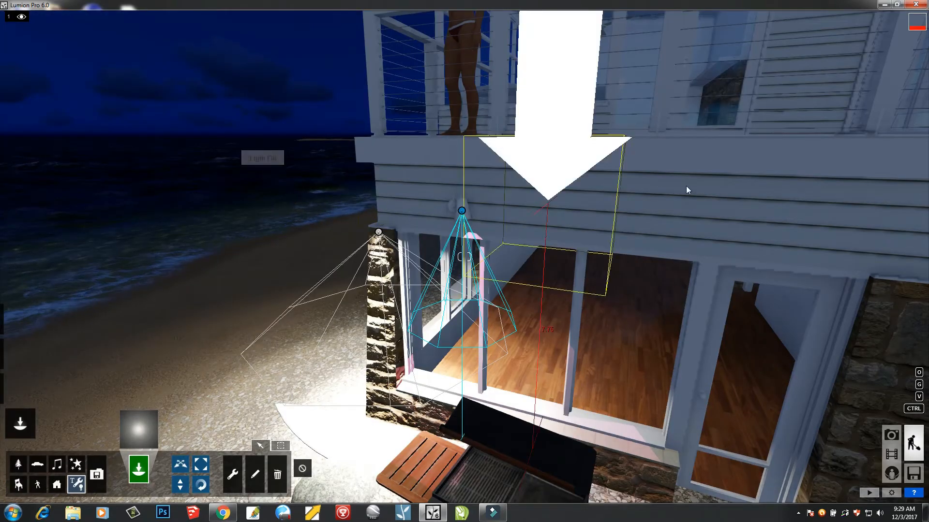
left_click(729, 193)
- Raise the omnilight above the balcony to a height of about 14.6
key("s")
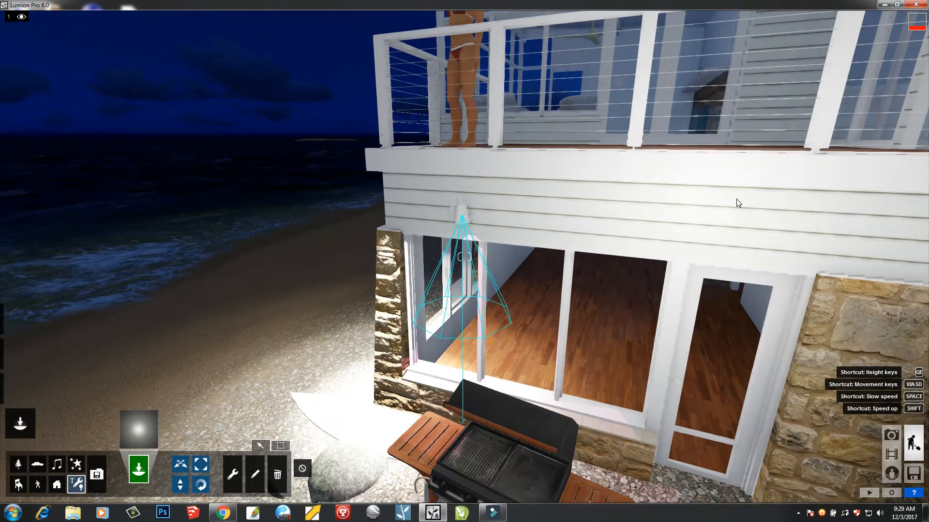
key("s")
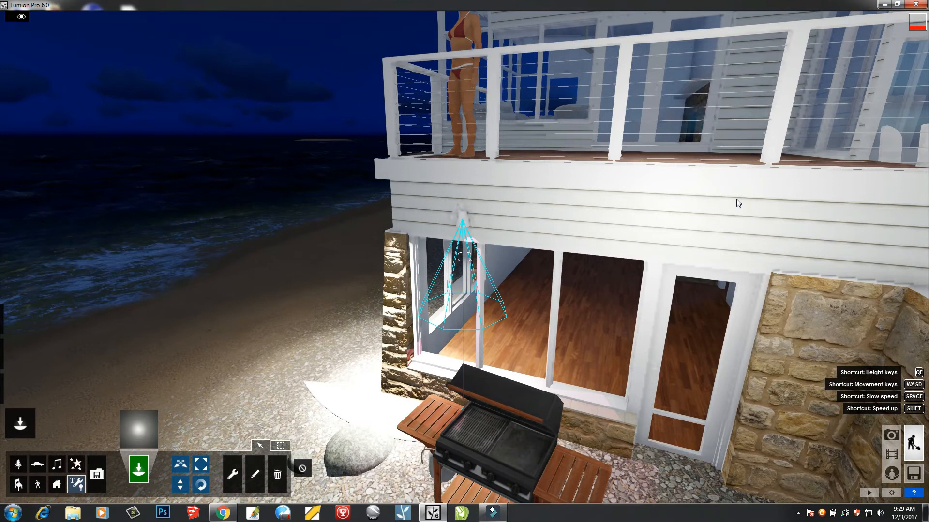
key("s")
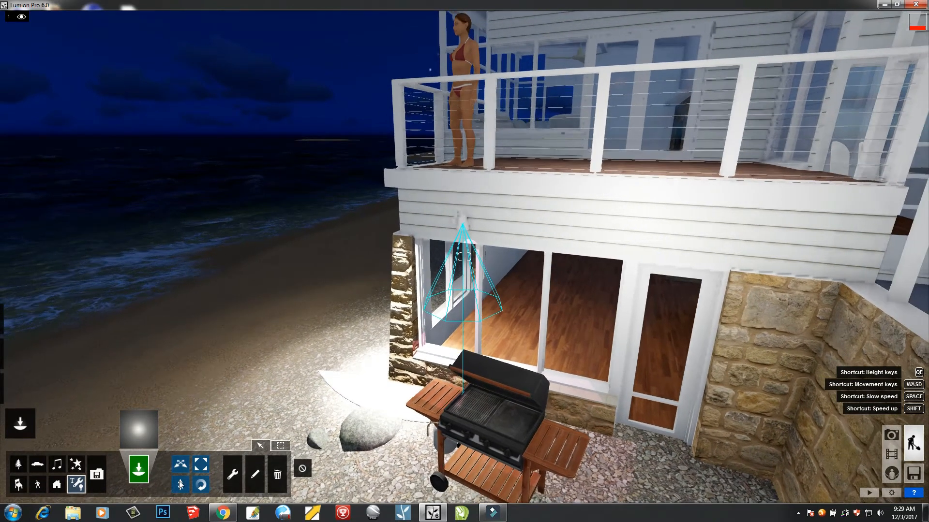
left_click(180, 485)
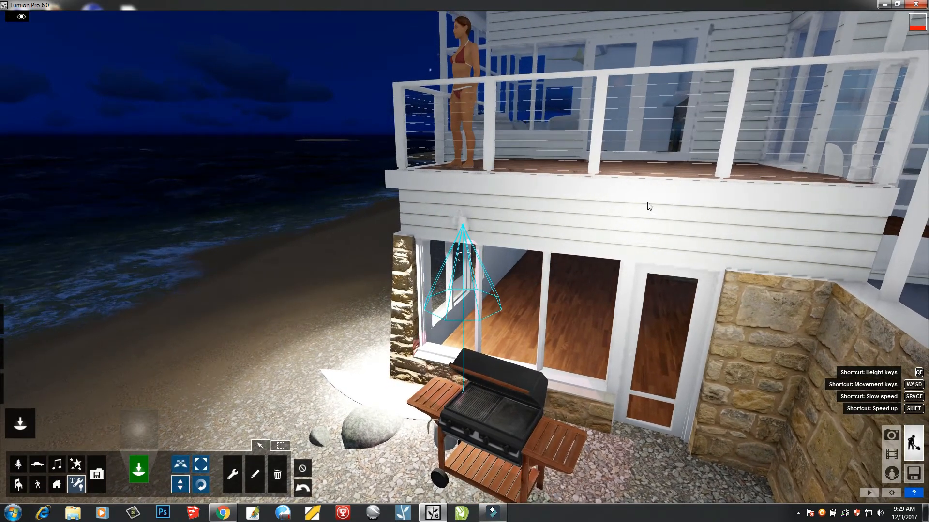
left_click_drag(639, 217, 634, 132)
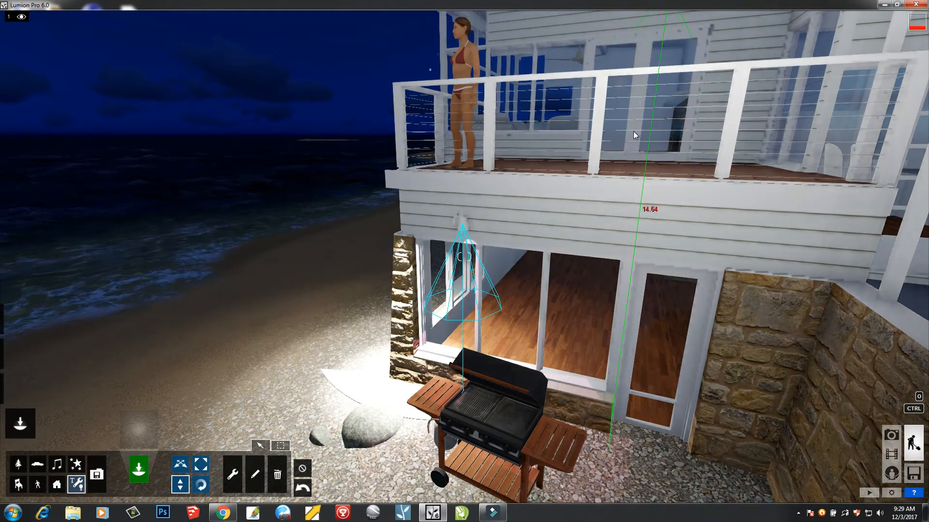
- Raise the upper omnilight's brightness to about 3800 and move it horizontally so it sits over the balcony in front of the glass doors
key("s")
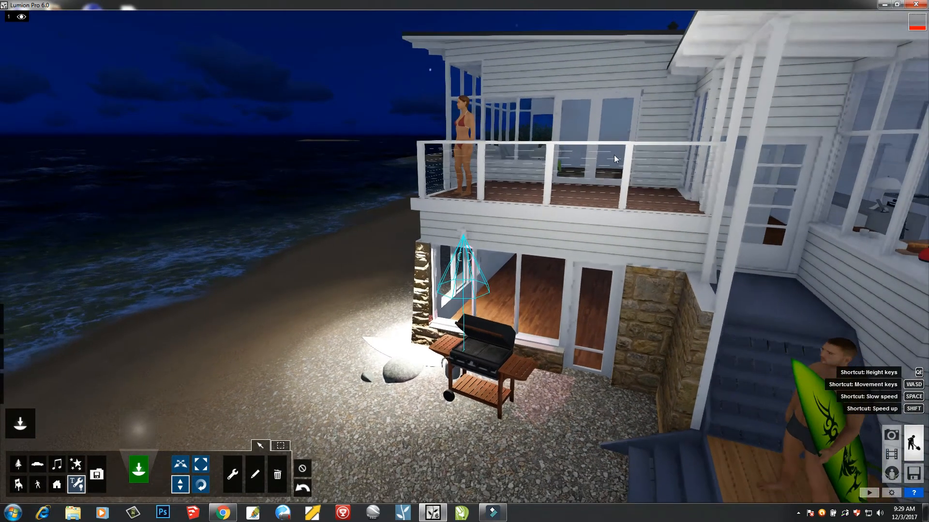
right_click_drag(599, 159, 595, 133)
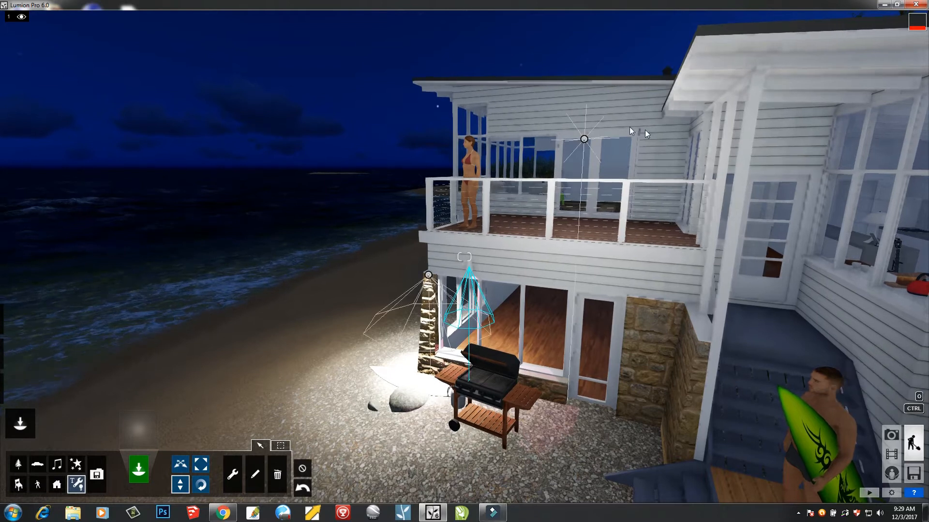
left_click(260, 474)
left_click(584, 139)
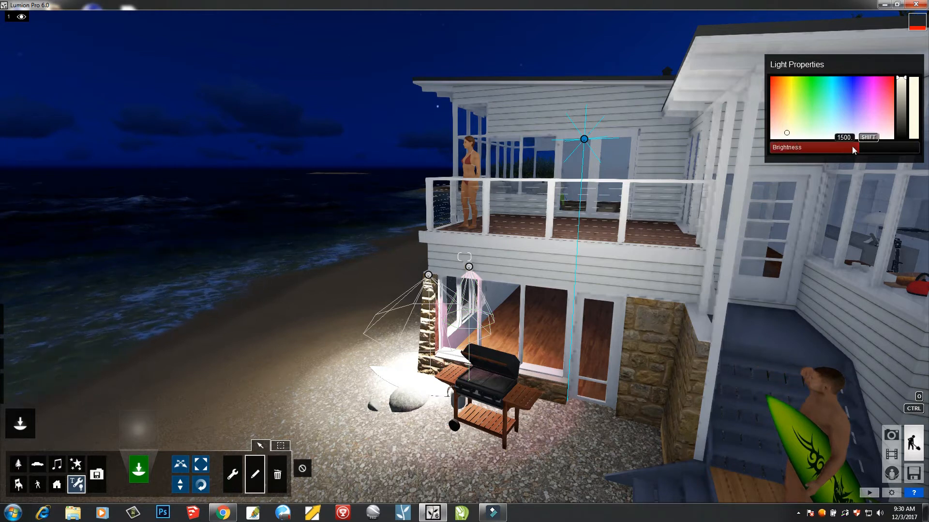
left_click_drag(857, 146, 877, 147)
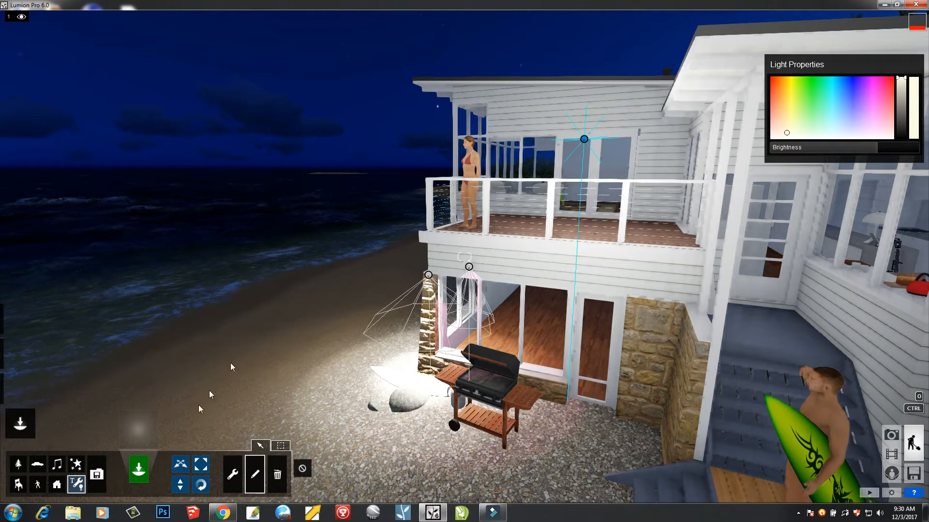
left_click(180, 464)
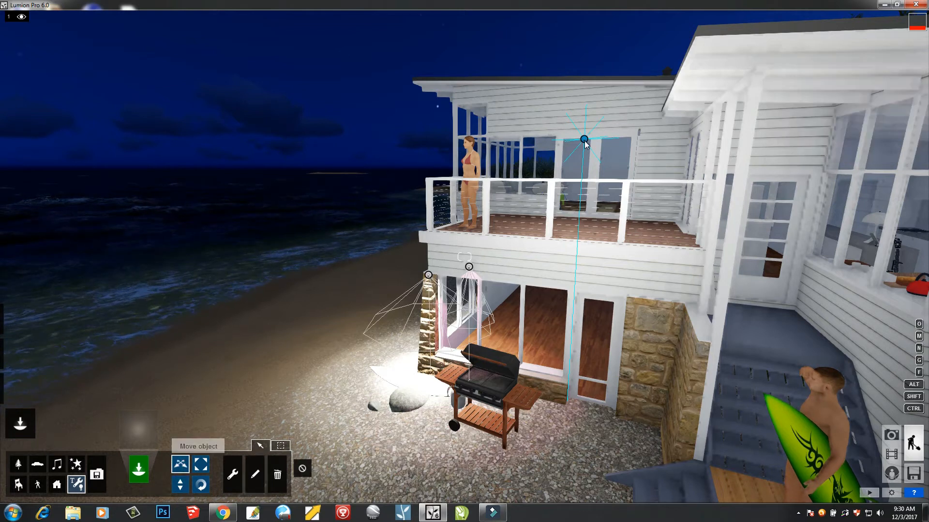
left_click_drag(584, 140, 603, 194)
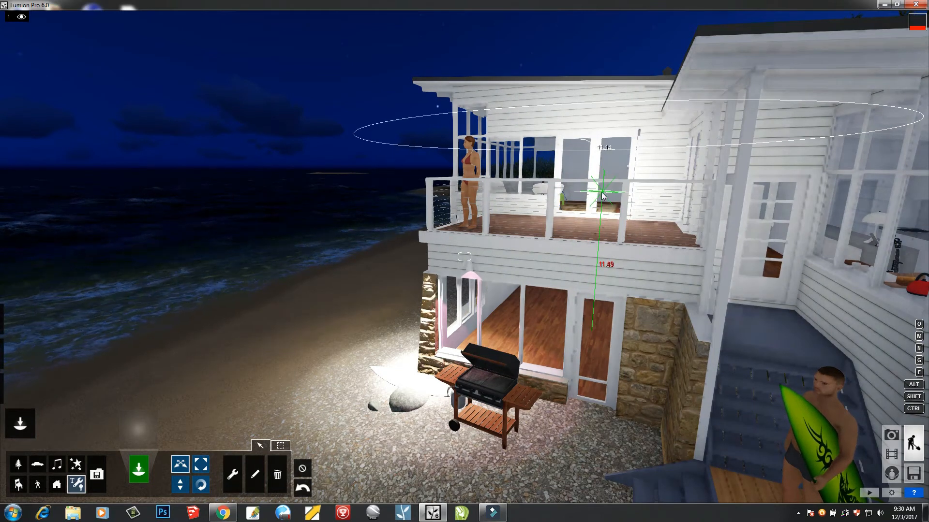
- Try blue, green, amber and pink on the balcony omnilight, ending on pinkish red, and lower its brightness to about 337
left_click(258, 474)
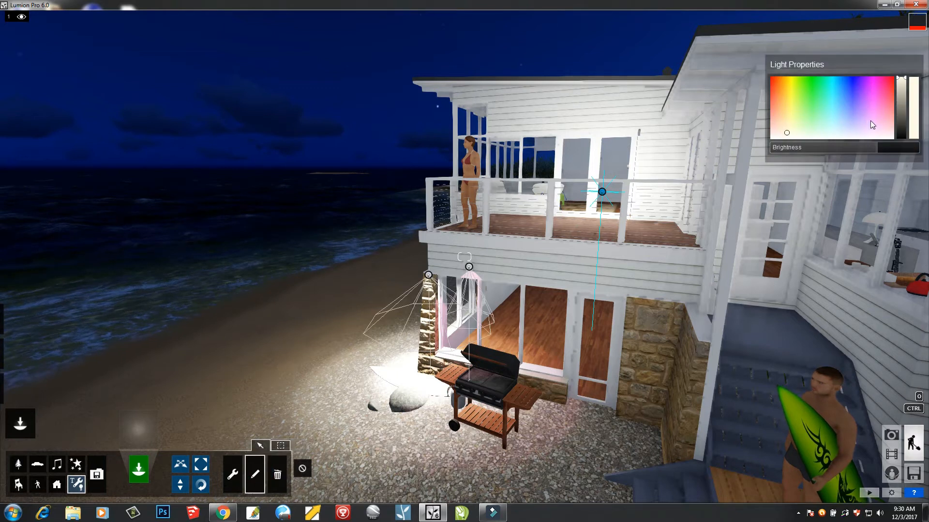
left_click(847, 86)
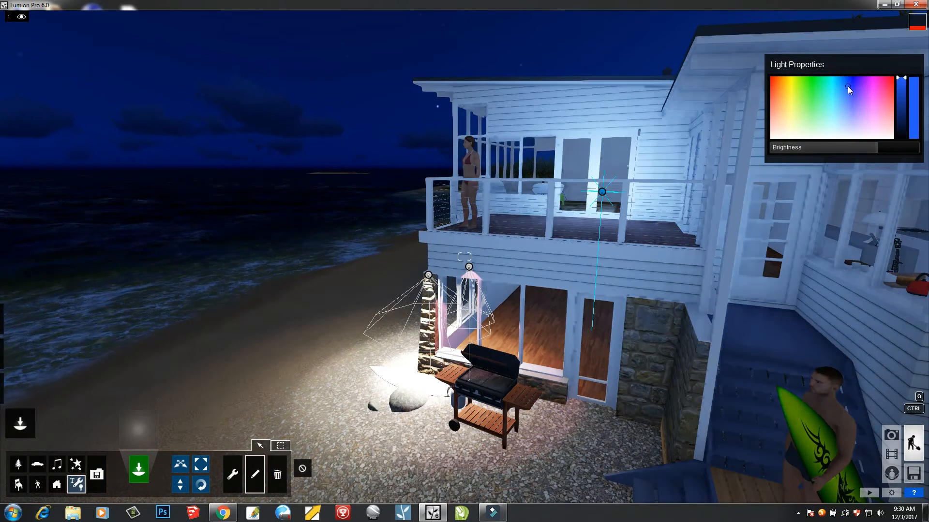
left_click(814, 87)
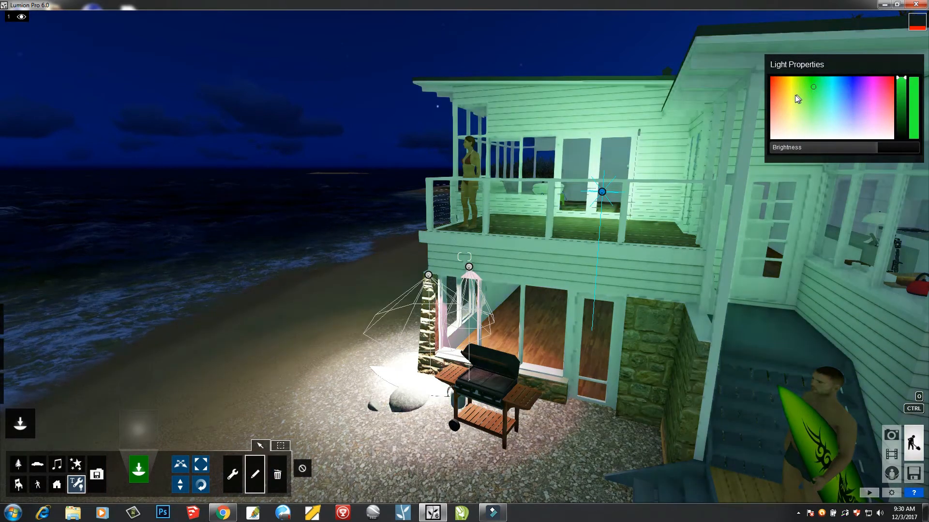
left_click_drag(794, 91, 786, 89)
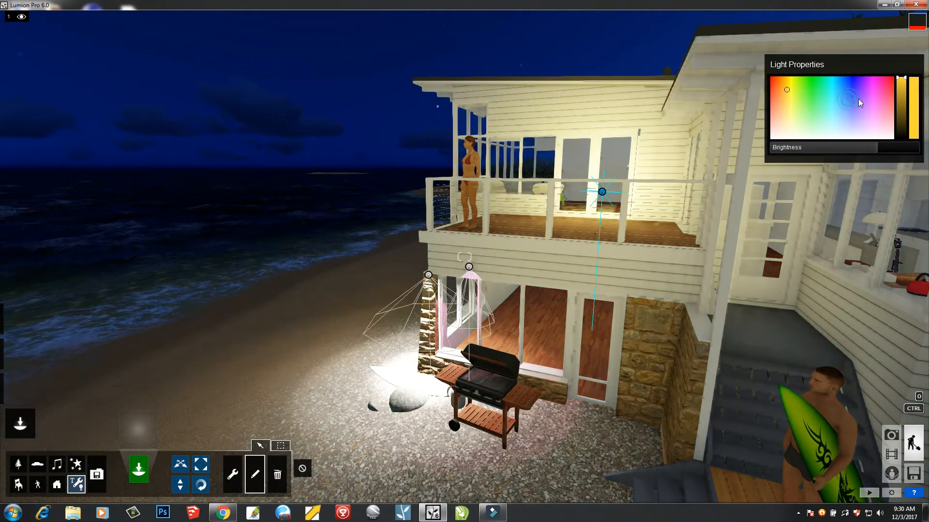
left_click_drag(875, 92, 883, 97)
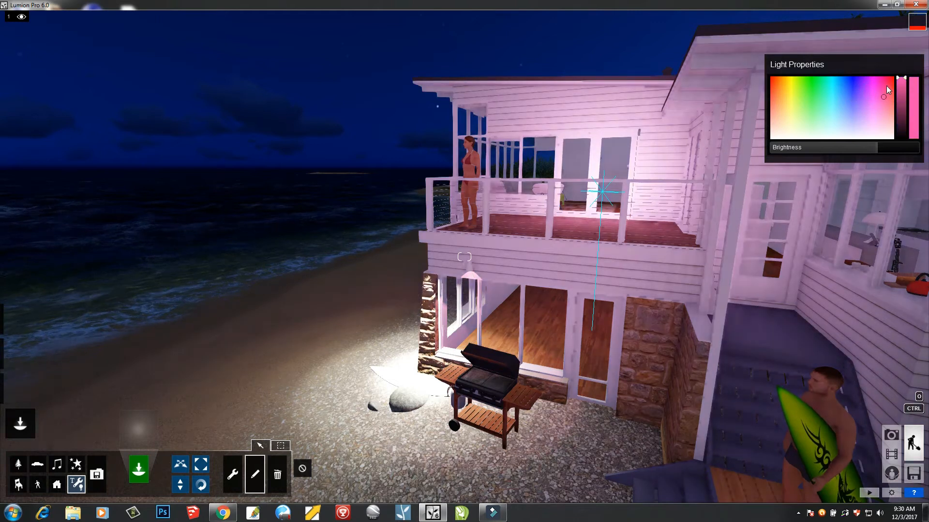
left_click(886, 85)
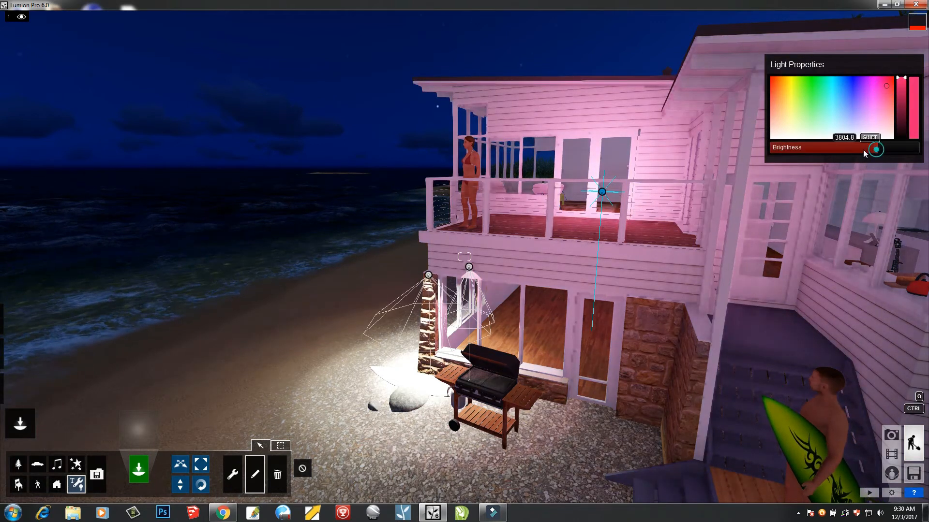
left_click_drag(847, 152, 828, 150)
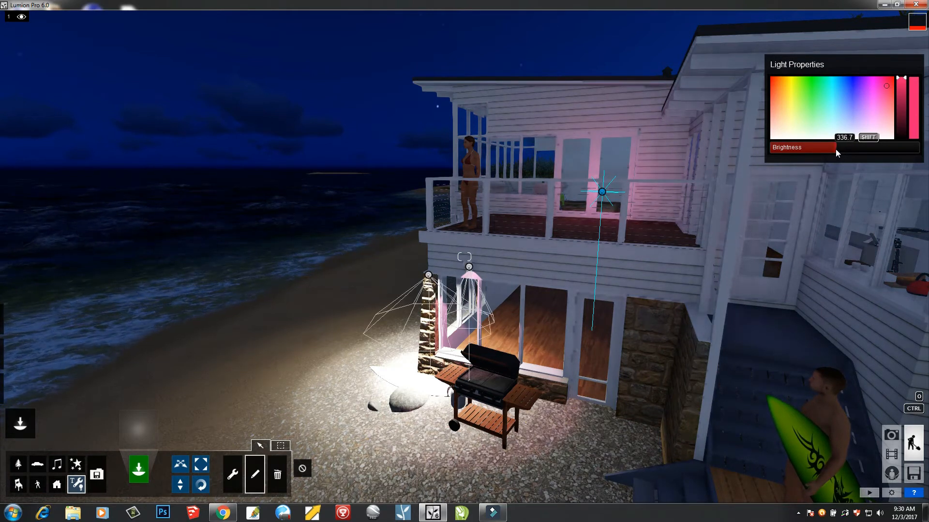
- Try yellow on the balcony omnilight and settle on a saturated green with a darker shade
left_click(805, 106)
left_click(789, 92)
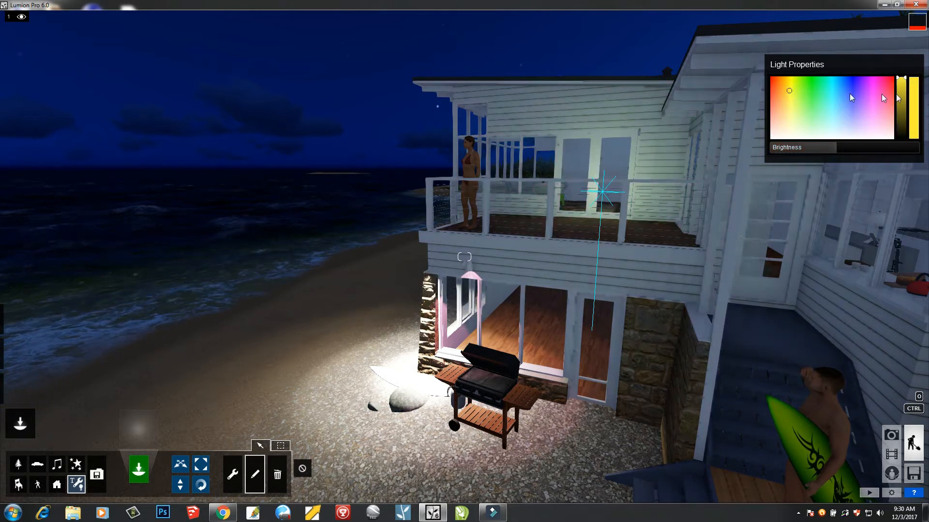
left_click_drag(906, 82, 907, 104)
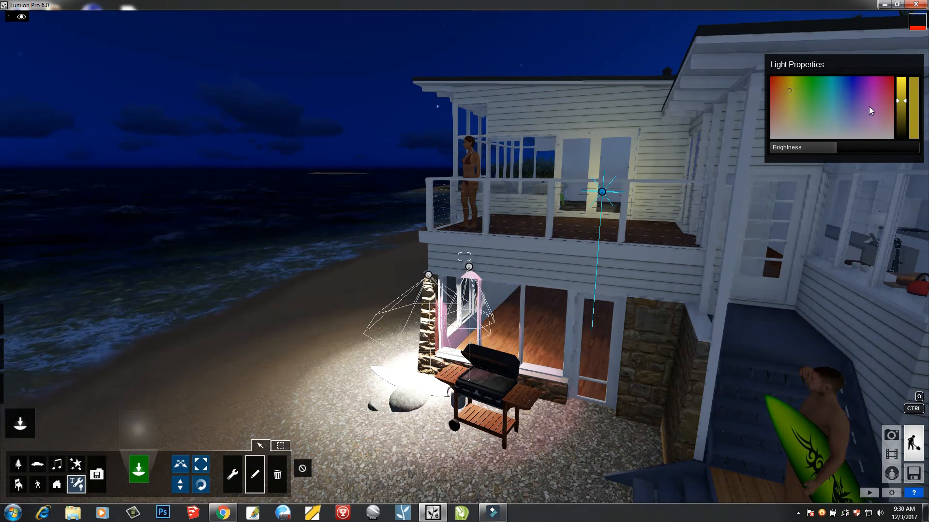
left_click(813, 79)
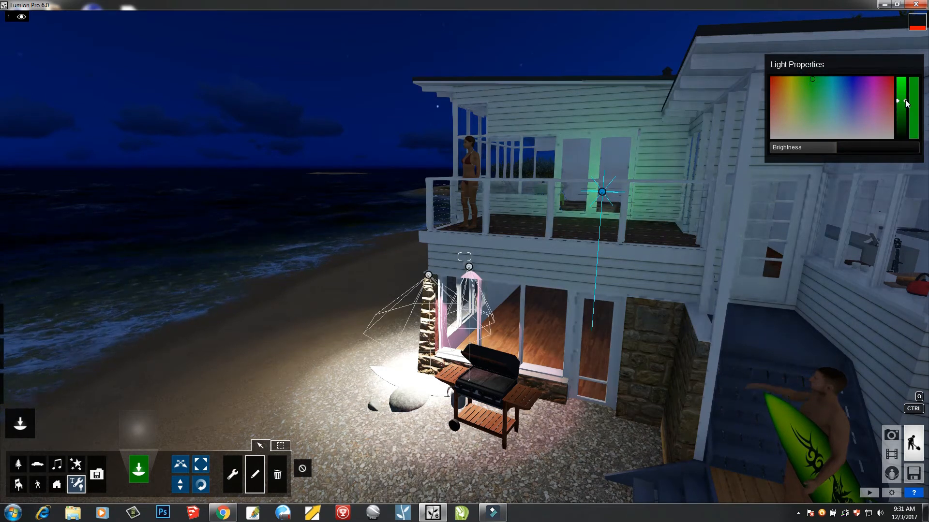
left_click_drag(905, 101, 906, 76)
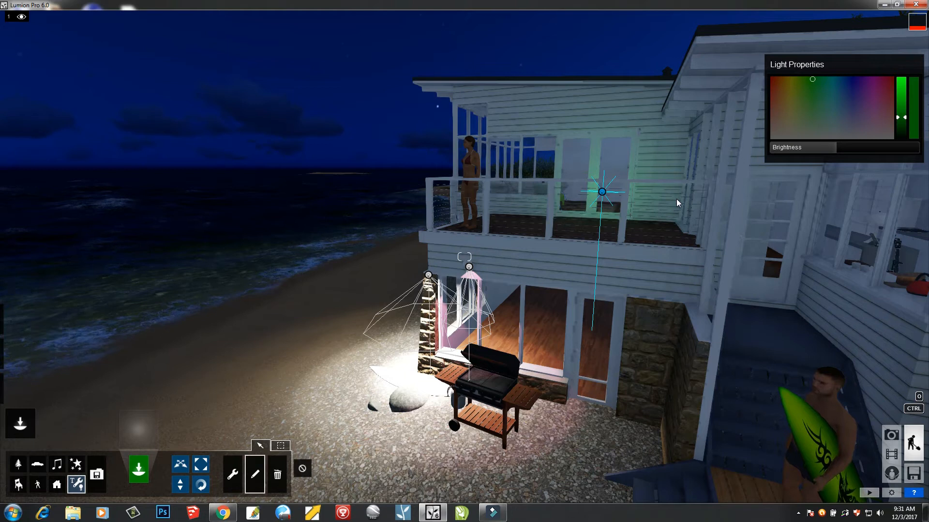
- Choose Omni Light Blue from the Lights And Utilities Library and place it at the beach-side corner just below the balcony
left_click(143, 428)
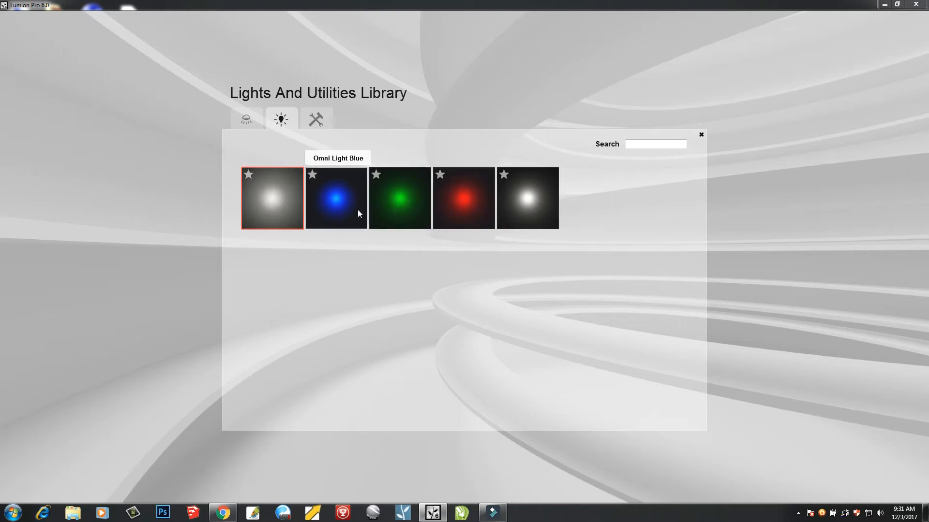
left_click(343, 199)
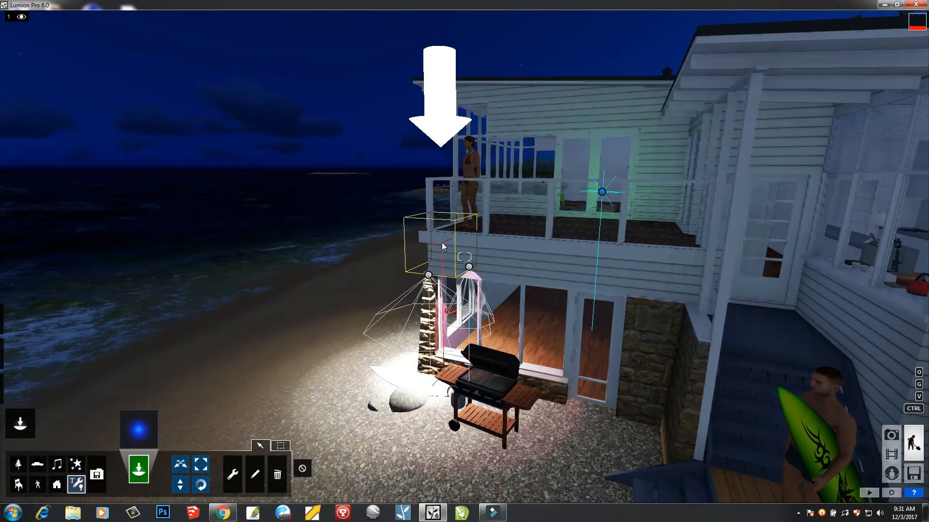
left_click(442, 245)
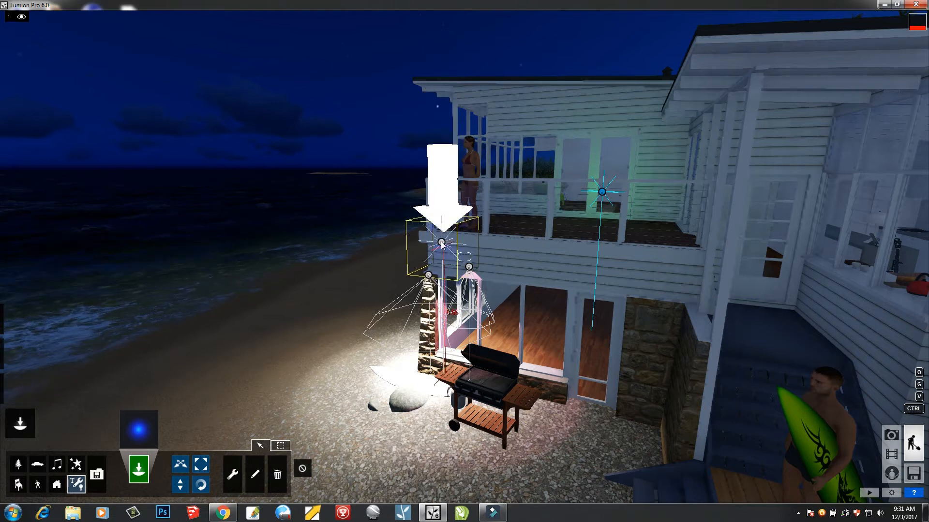
- Edit the properties of the blue omnilight at the balcony corner and raise its brightness to above 6400
left_click(255, 475)
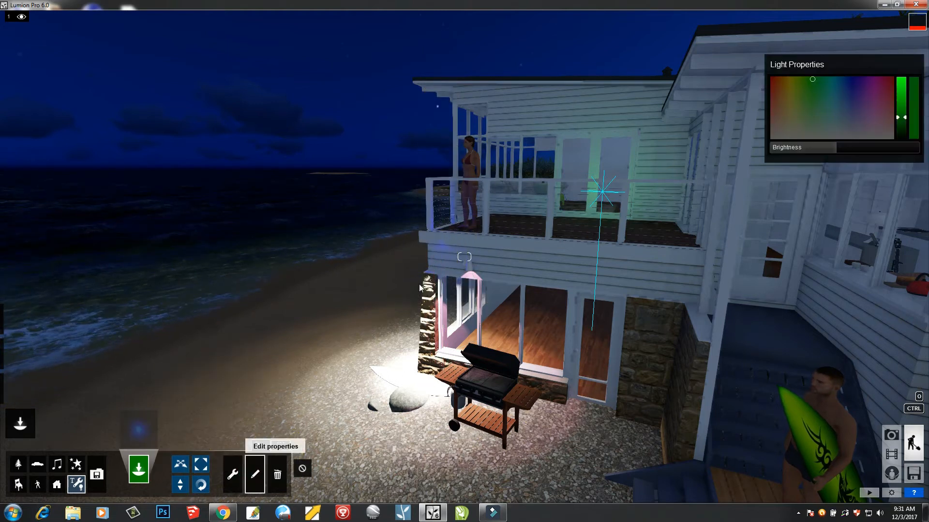
left_click(441, 241)
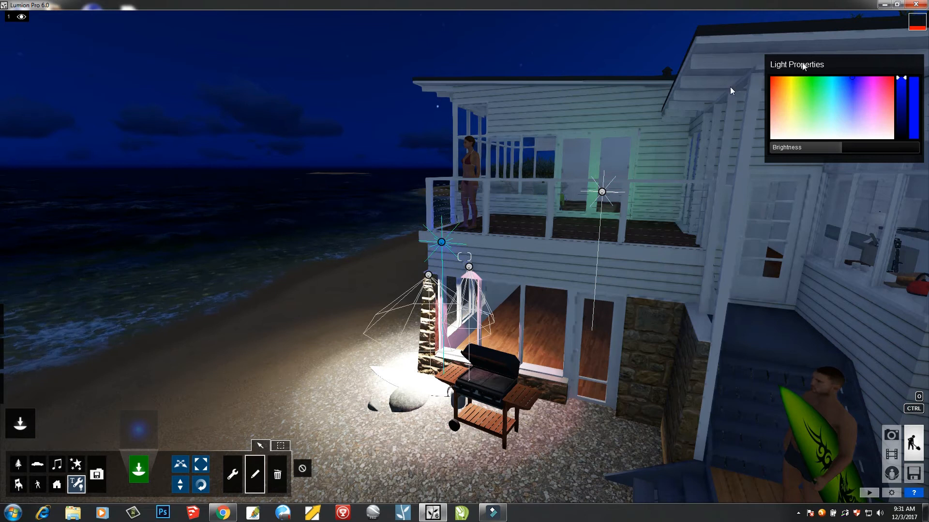
left_click_drag(843, 149, 901, 145)
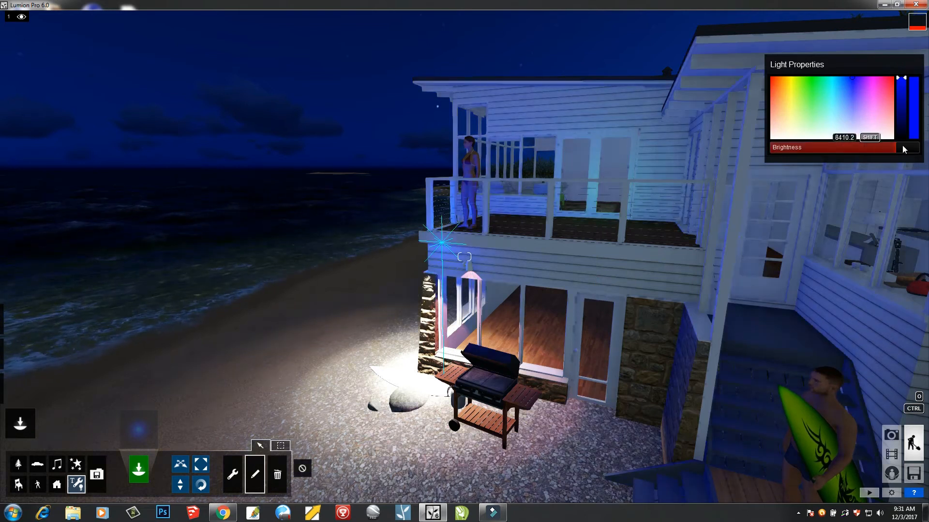
- Try pale cyan and several pink tints on the corner omnilight and settle on white as its colour
left_click(833, 135)
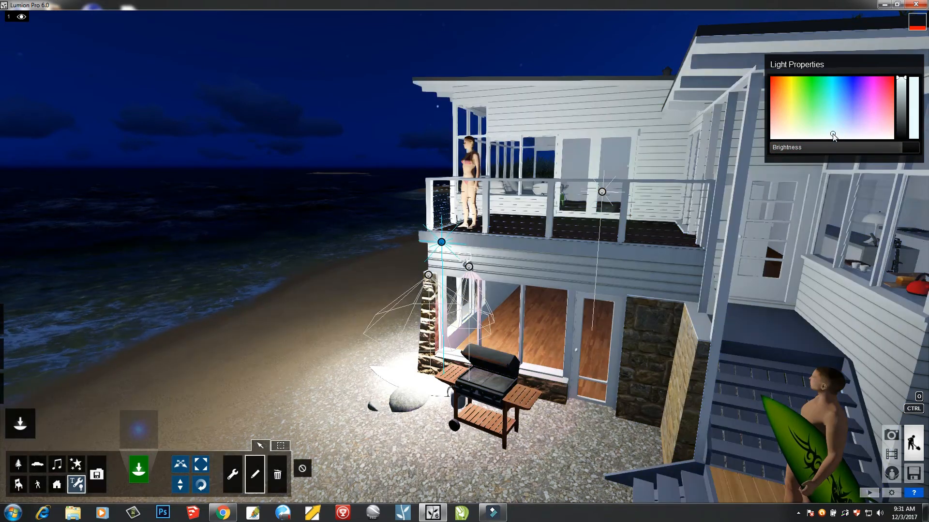
left_click(881, 131)
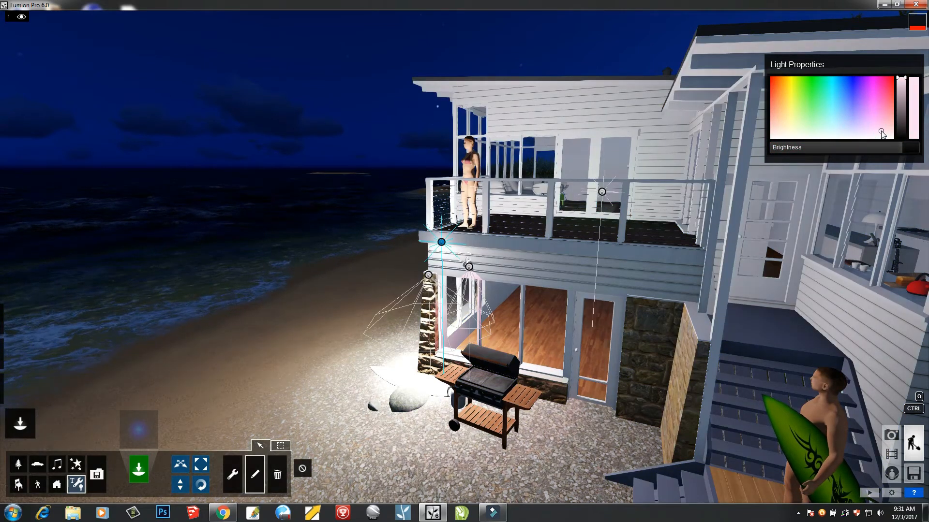
left_click(881, 101)
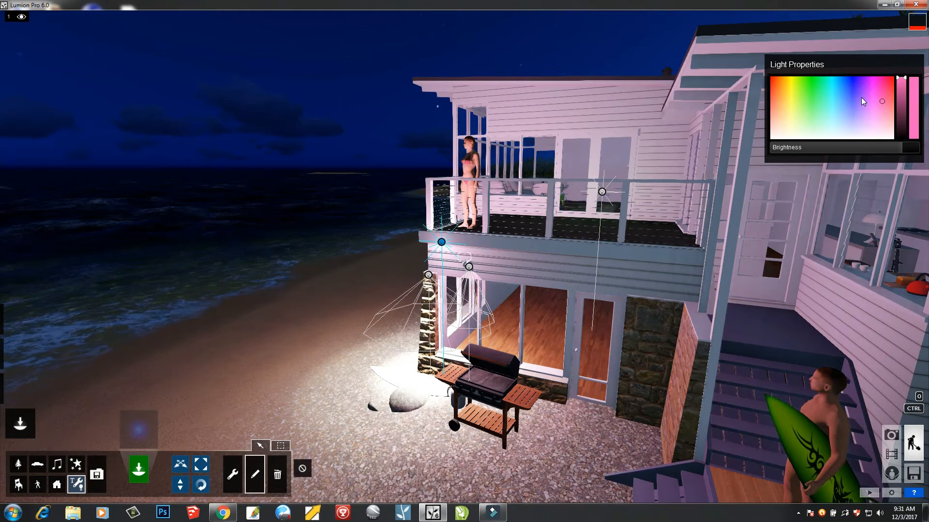
mouse_move(845, 91)
left_mouse_down()
mouse_move(788, 100)
mouse_move(782, 80)
mouse_move(880, 86)
mouse_move(883, 103)
left_mouse_up()
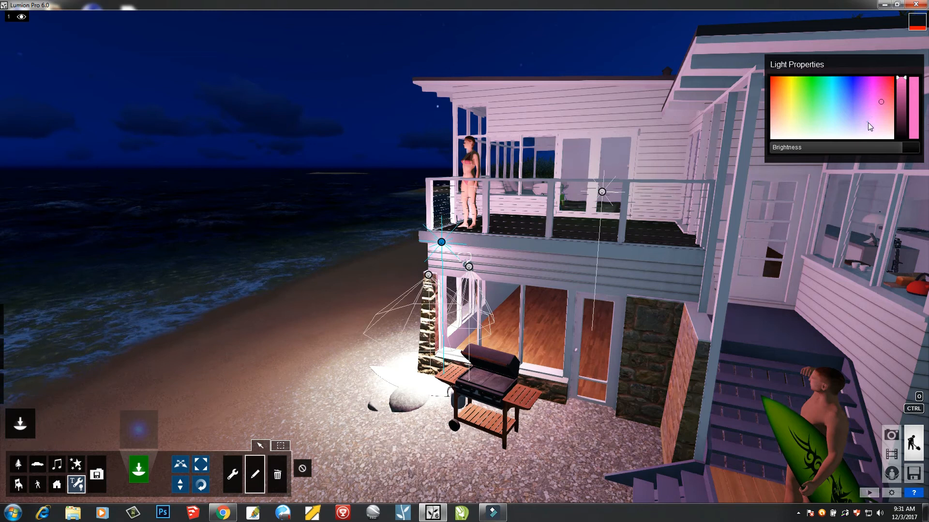
left_click(877, 132)
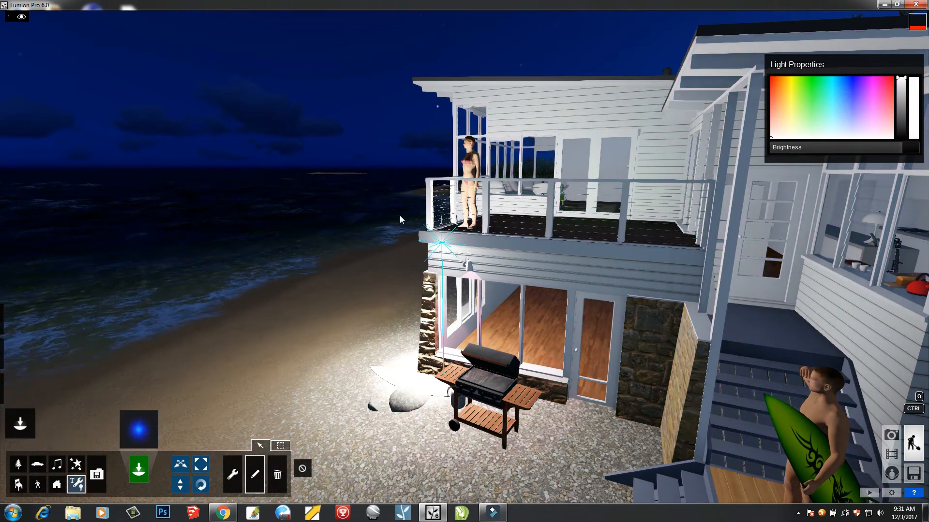
- Browse both spotlight pages, the omnilights and the utilities in the Lights And Utilities Library
left_click(144, 416)
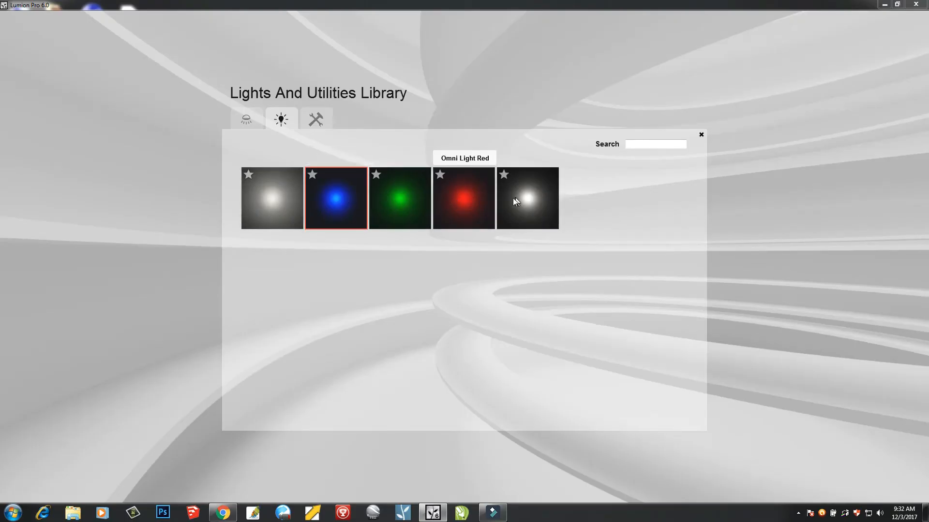
left_click(247, 119)
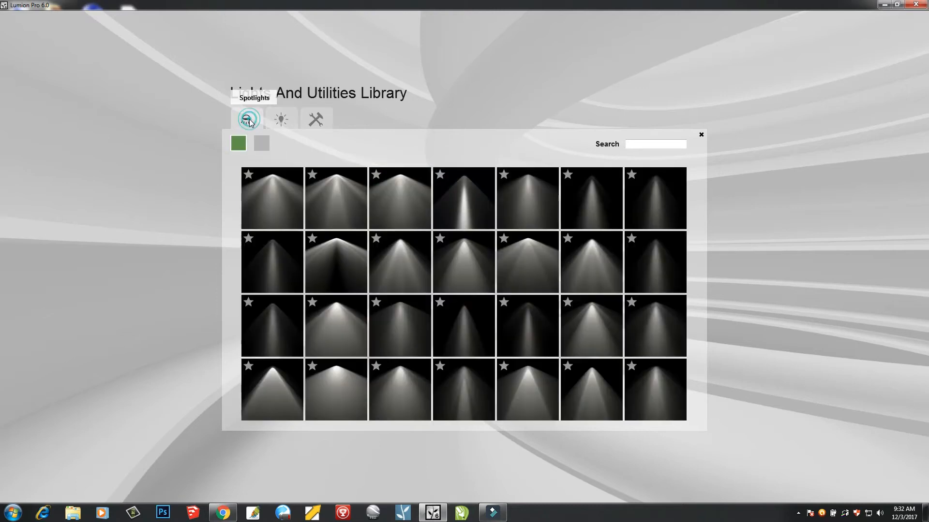
left_click(262, 145)
left_click(240, 144)
left_click(283, 122)
left_click(316, 119)
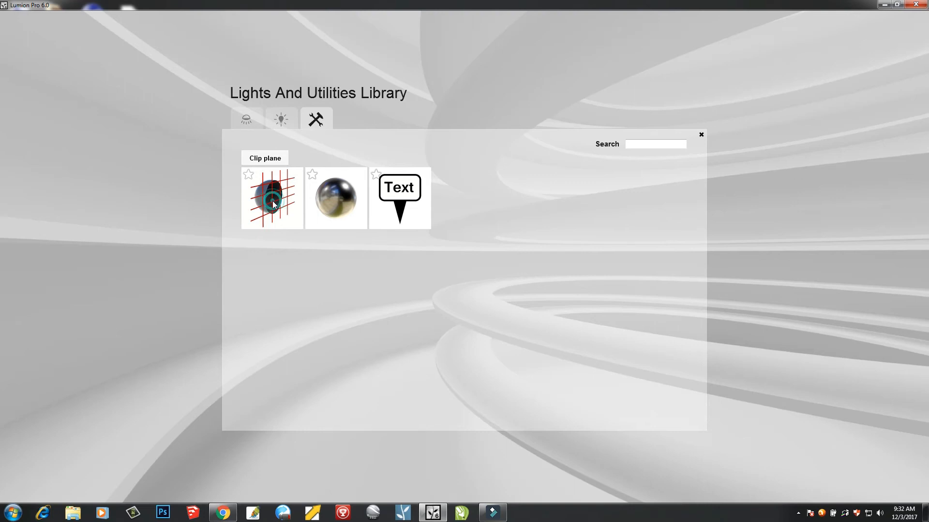
- Choose Clip plane from the Lights And Utilities Library and place it at the front of the house just below the balcony
left_click(272, 201)
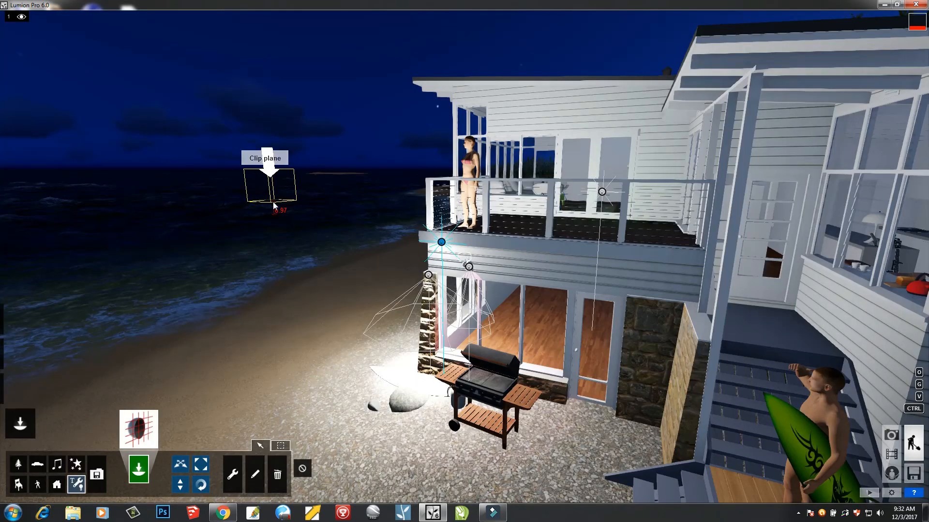
key("s")
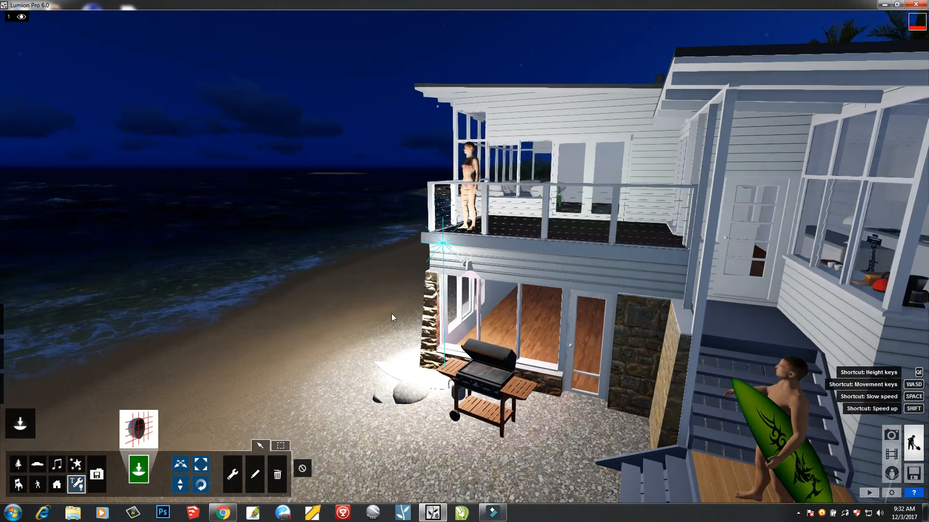
key("s")
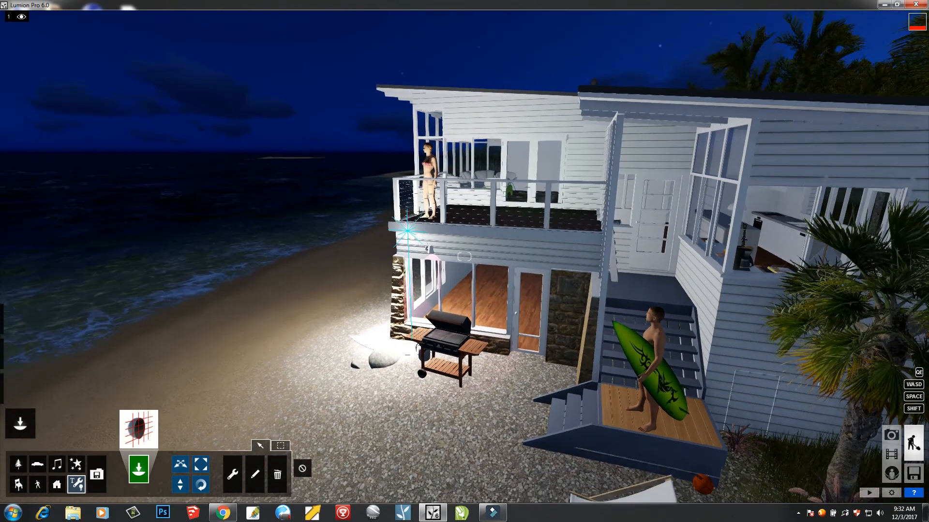
right_click_drag(464, 256, 531, 247)
right_click_drag(531, 308, 540, 311)
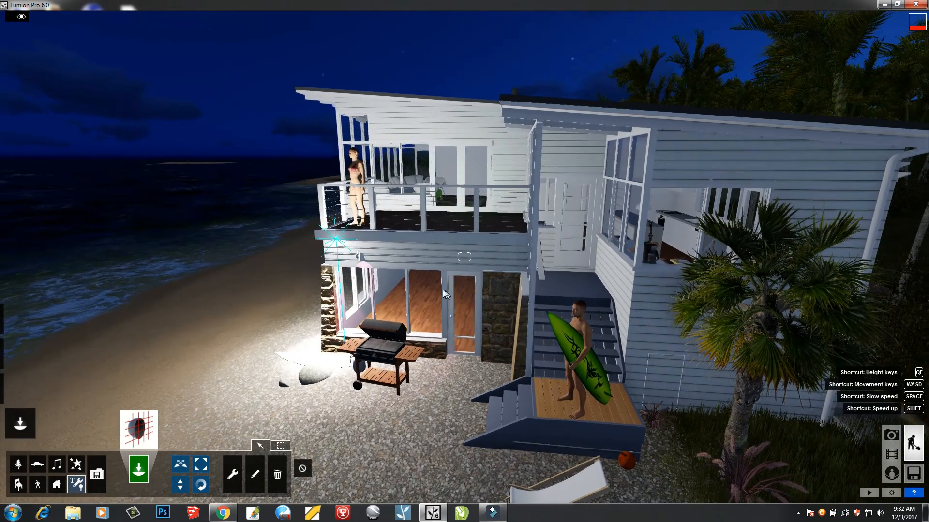
left_click(423, 257)
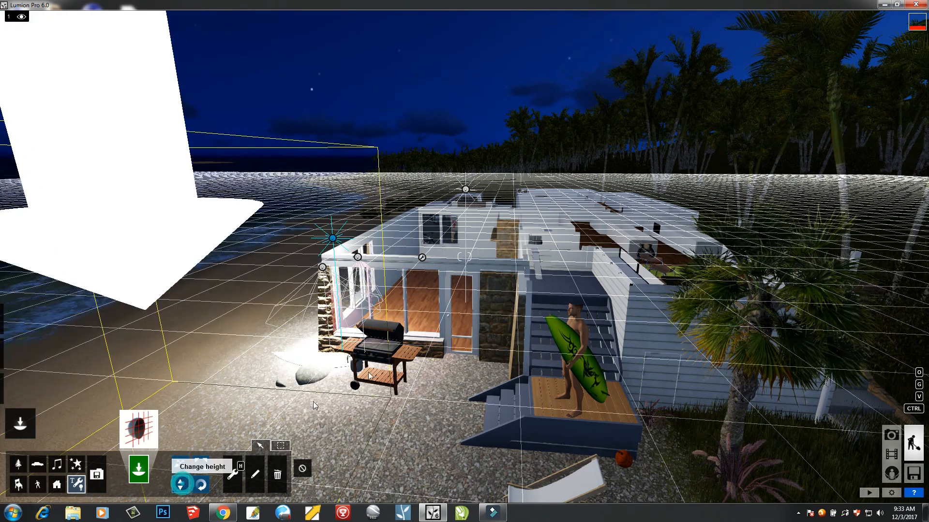
- Change the clip plane's height so it cuts the house through the upper floor, and inspect the opened rooms from above
left_click(181, 485)
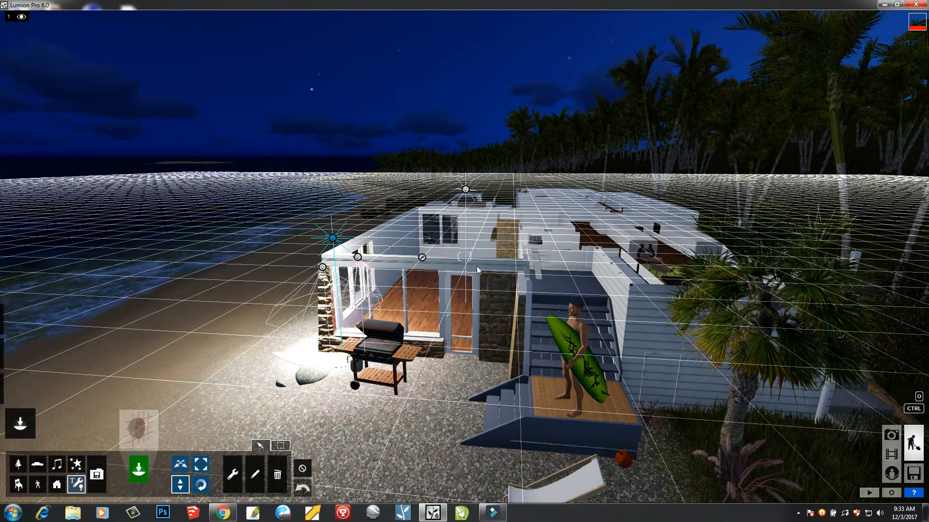
left_click_drag(423, 269, 437, 235)
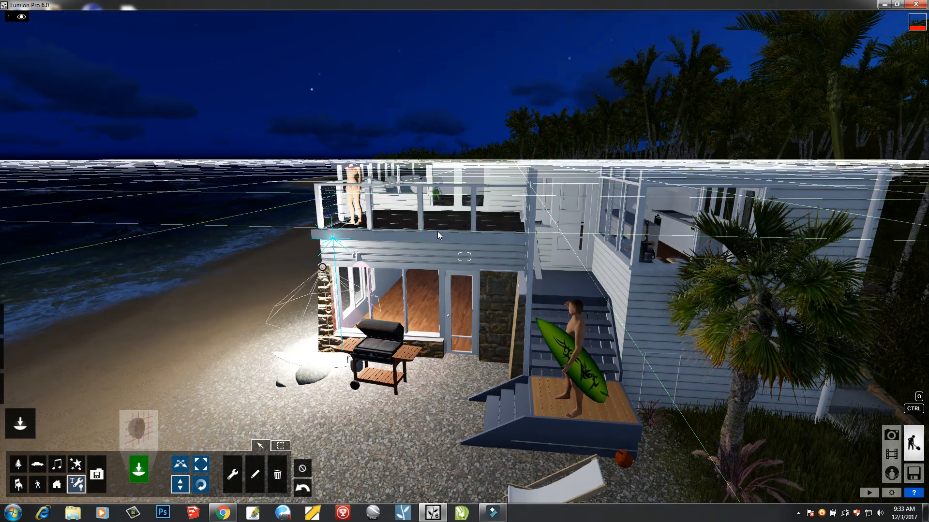
key("q")
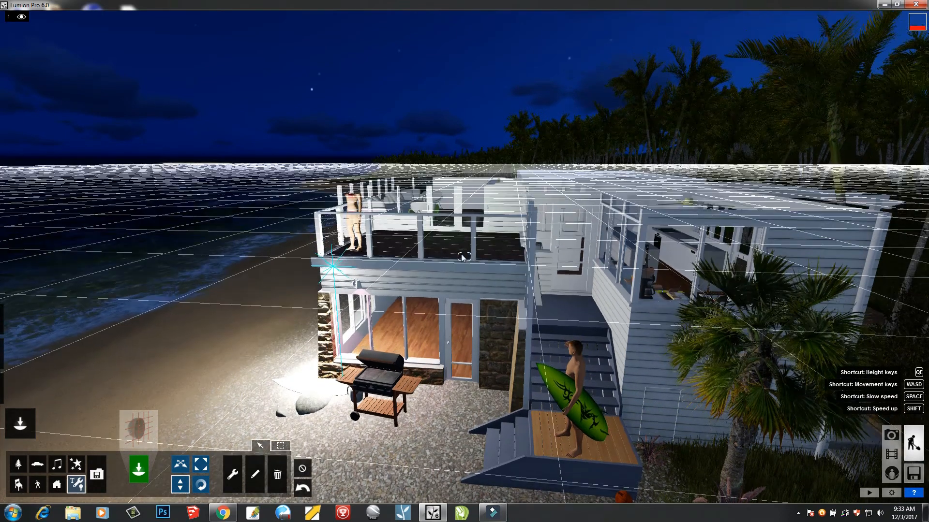
key("q")
key("q")
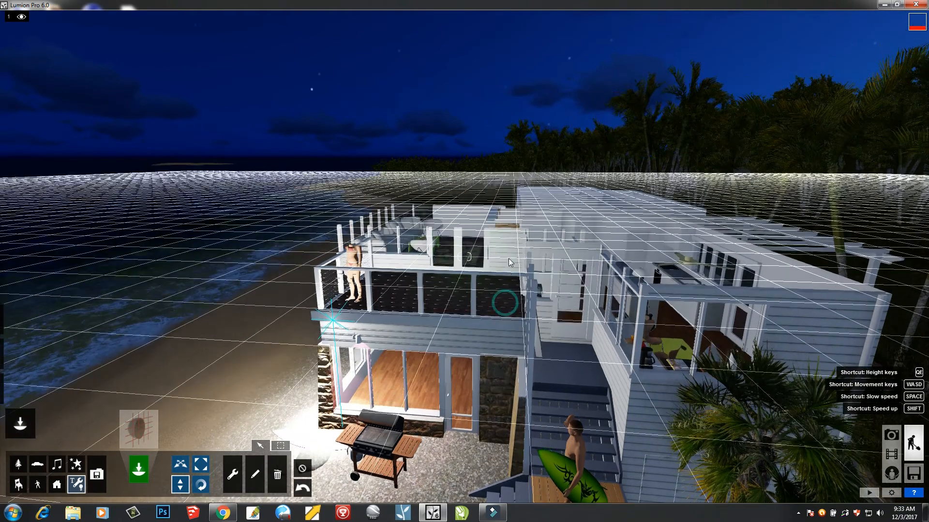
key("q")
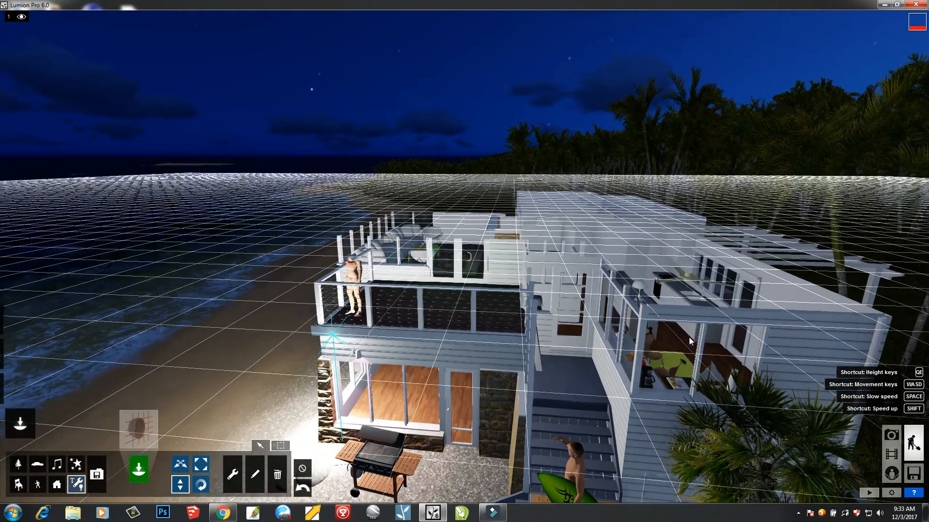
right_click_drag(689, 337, 732, 415)
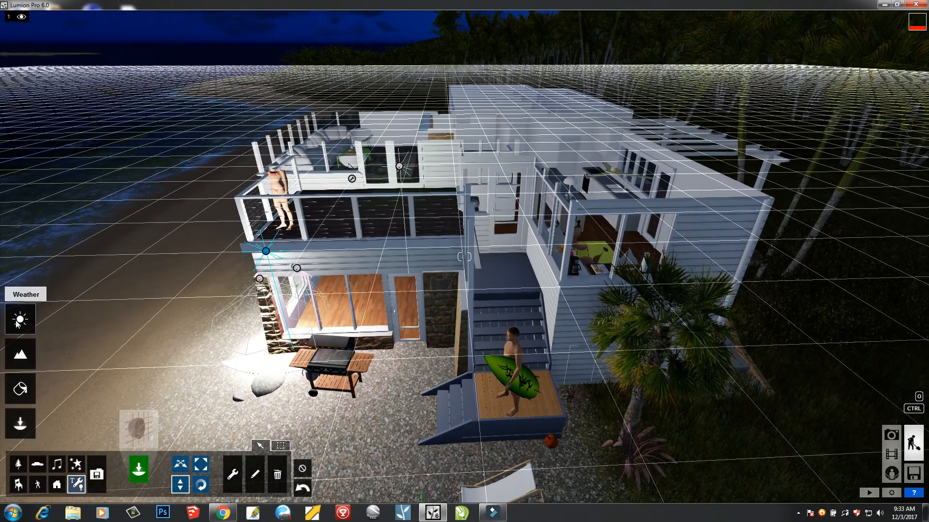
- Raise the sun height in the weather settings to light the scene with bright daylight
left_click(17, 323)
left_click_drag(89, 477, 84, 460)
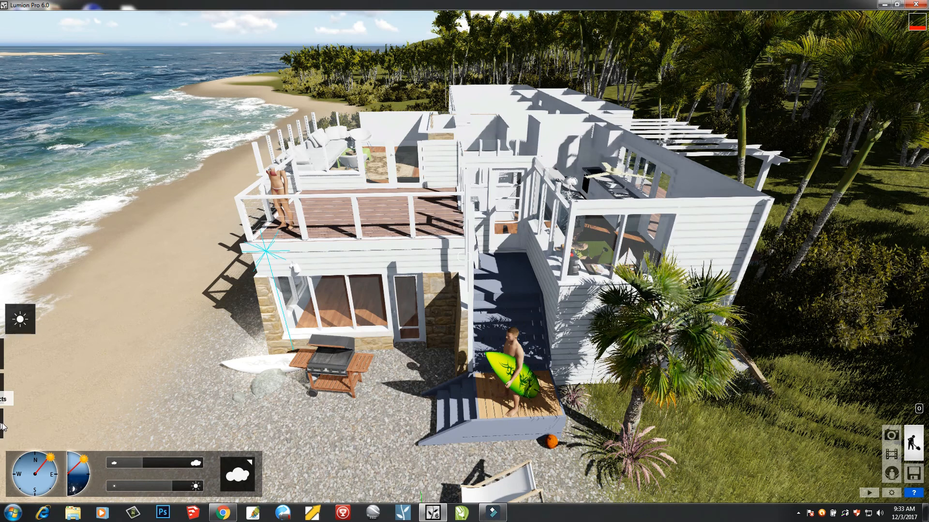
- Return to object editing and raise the clip plane above the roof so the whole house is uncut
left_click(24, 428)
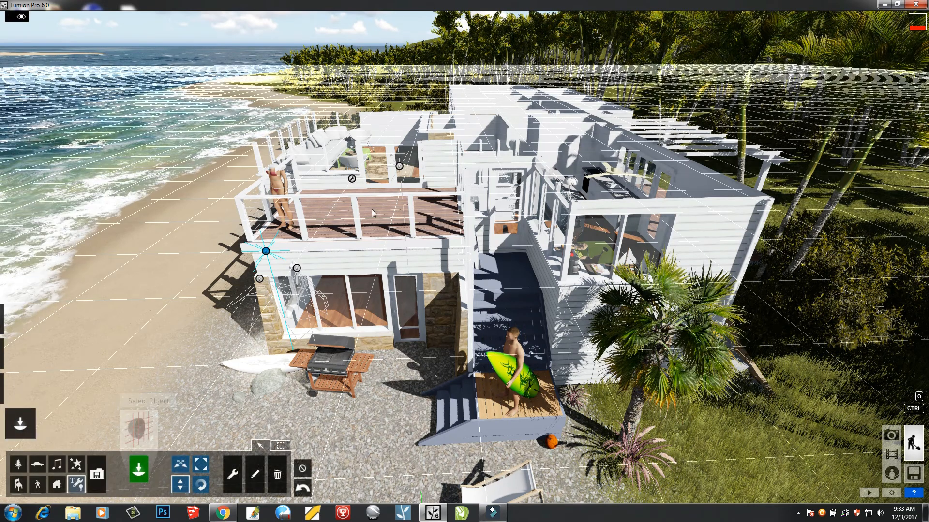
left_click(351, 178)
left_click_drag(352, 189, 390, 88)
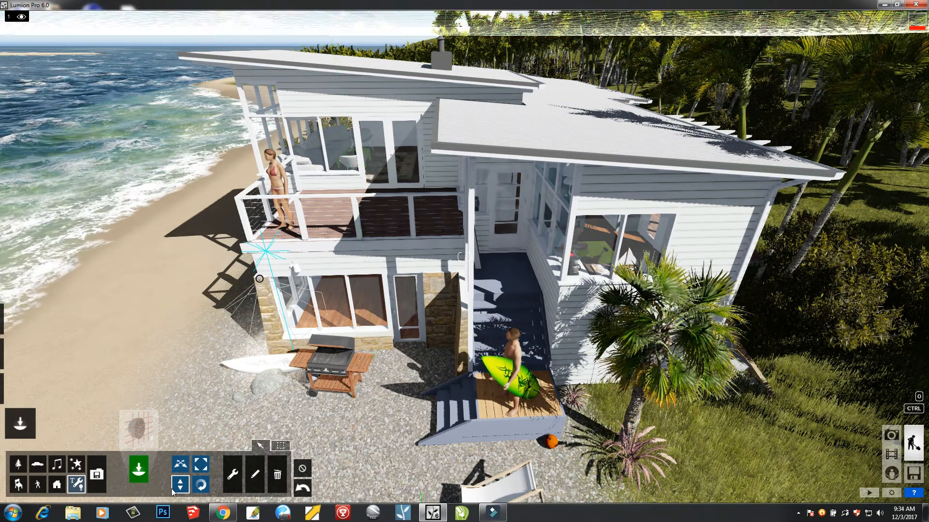
- Trash the clip plane positioned above the roof
left_click(278, 475)
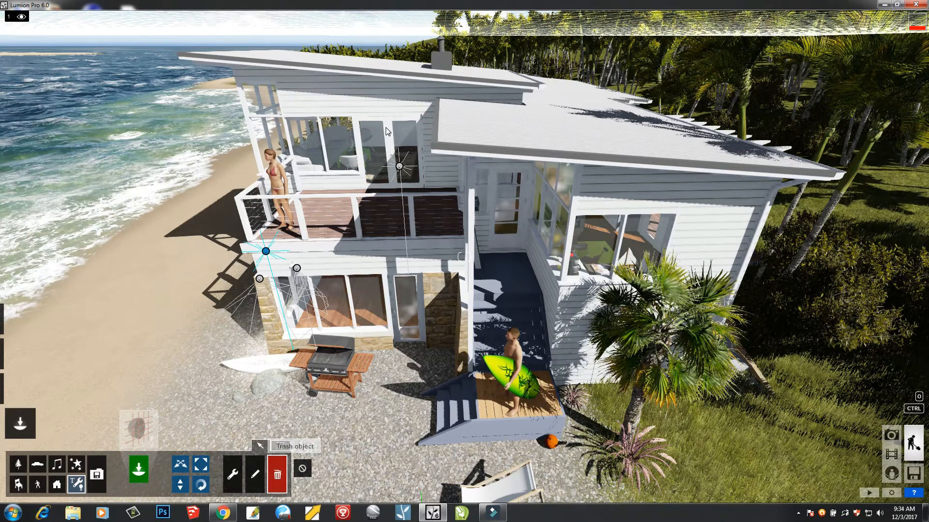
mouse_move(445, 36)
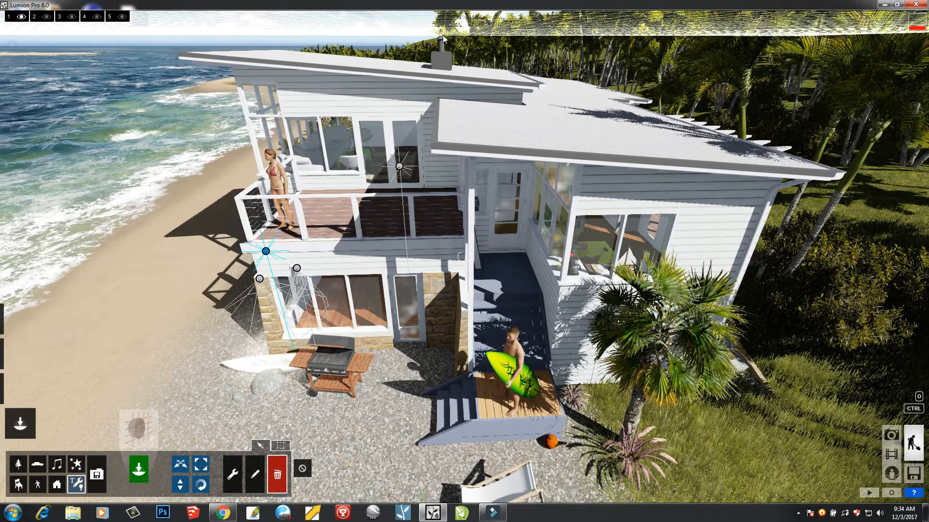
key("q")
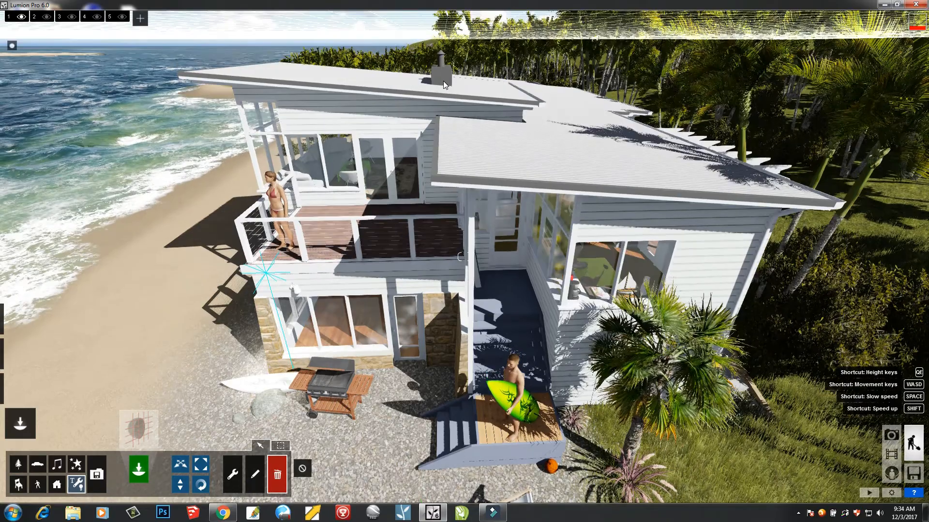
key("q")
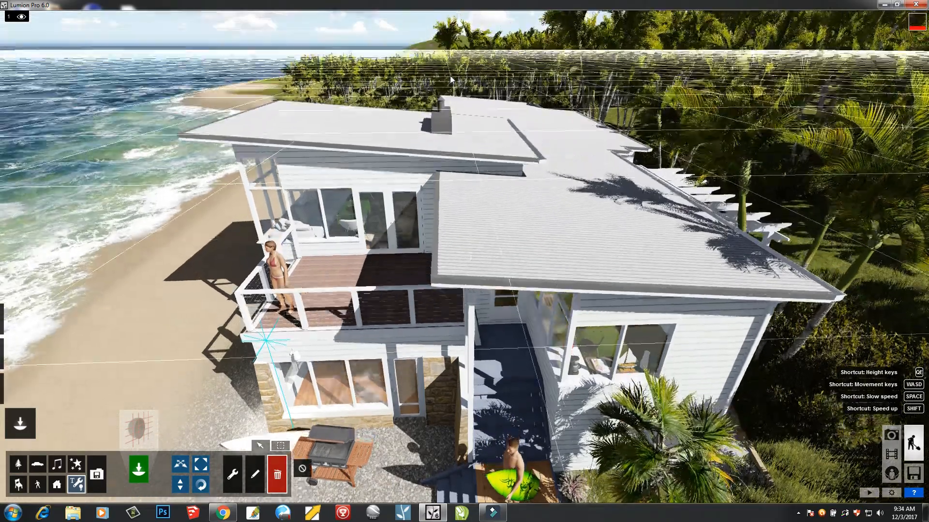